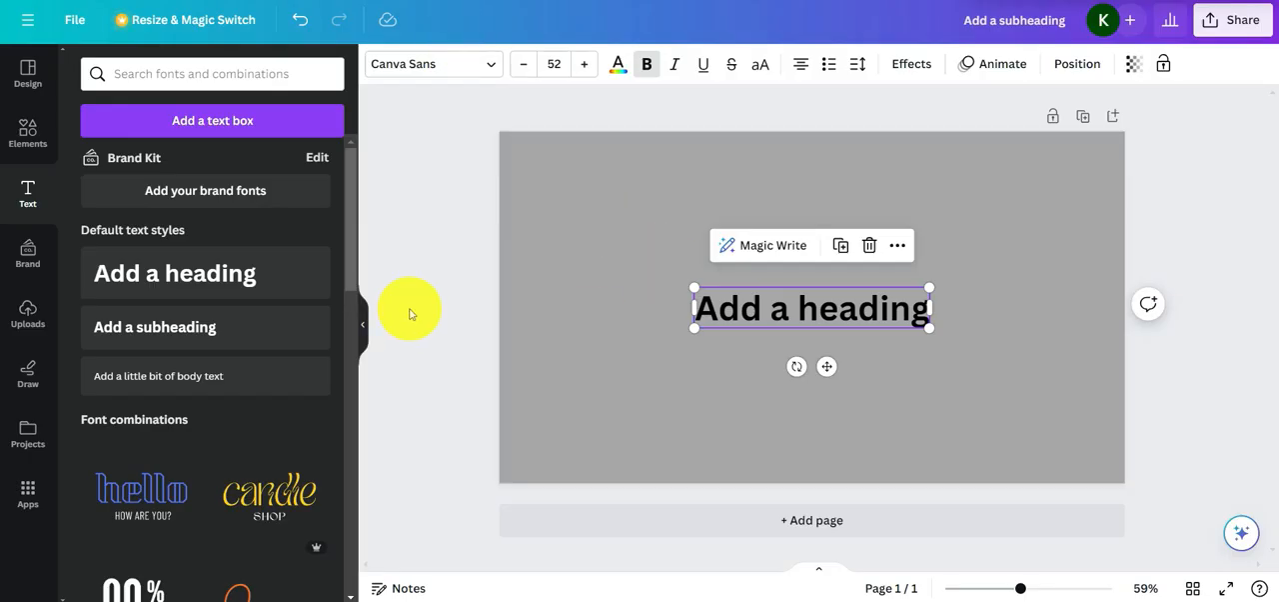
Replace the placeholder heading text on the page with "VIDEOWORKS"
click(409, 314)
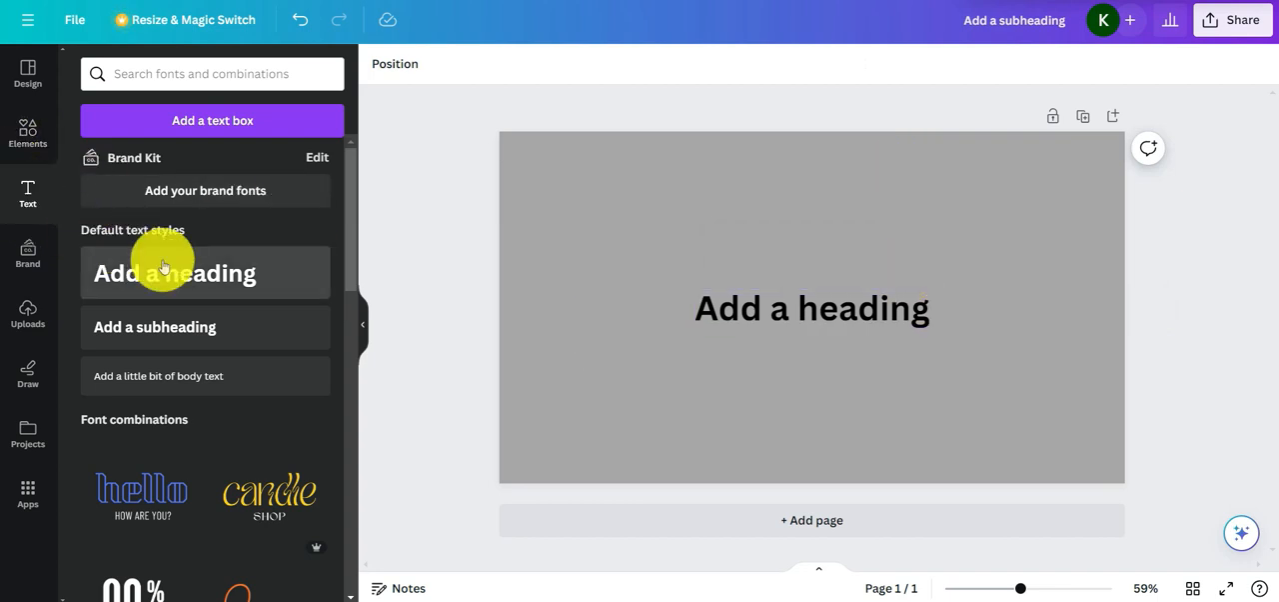
click(809, 306)
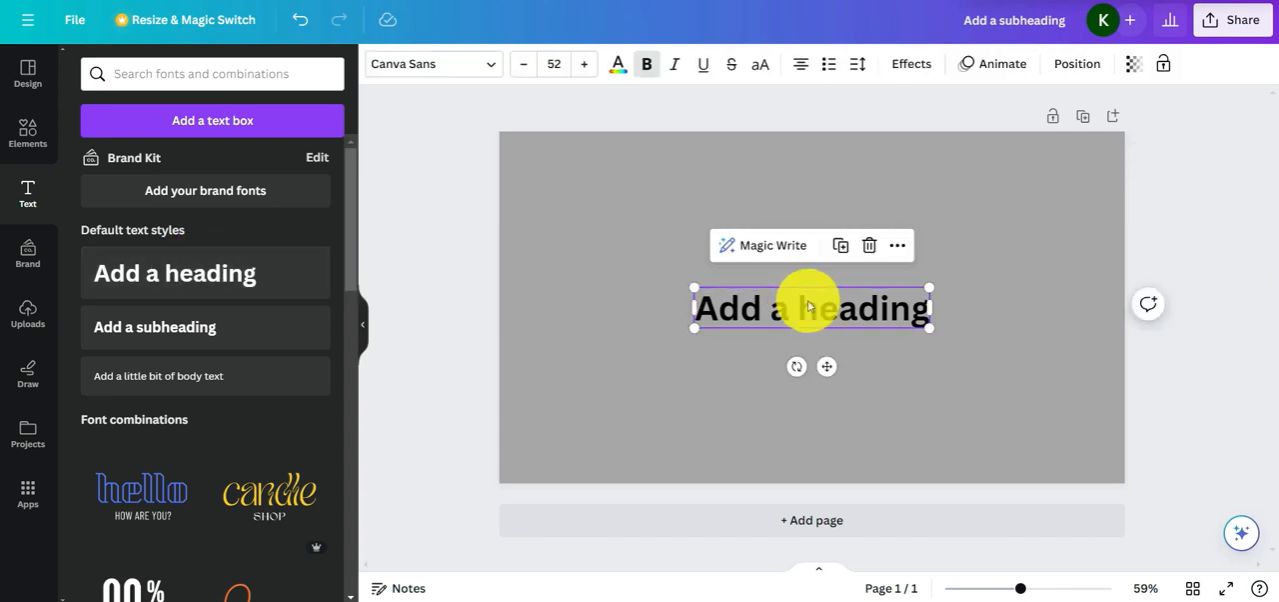
click(810, 300)
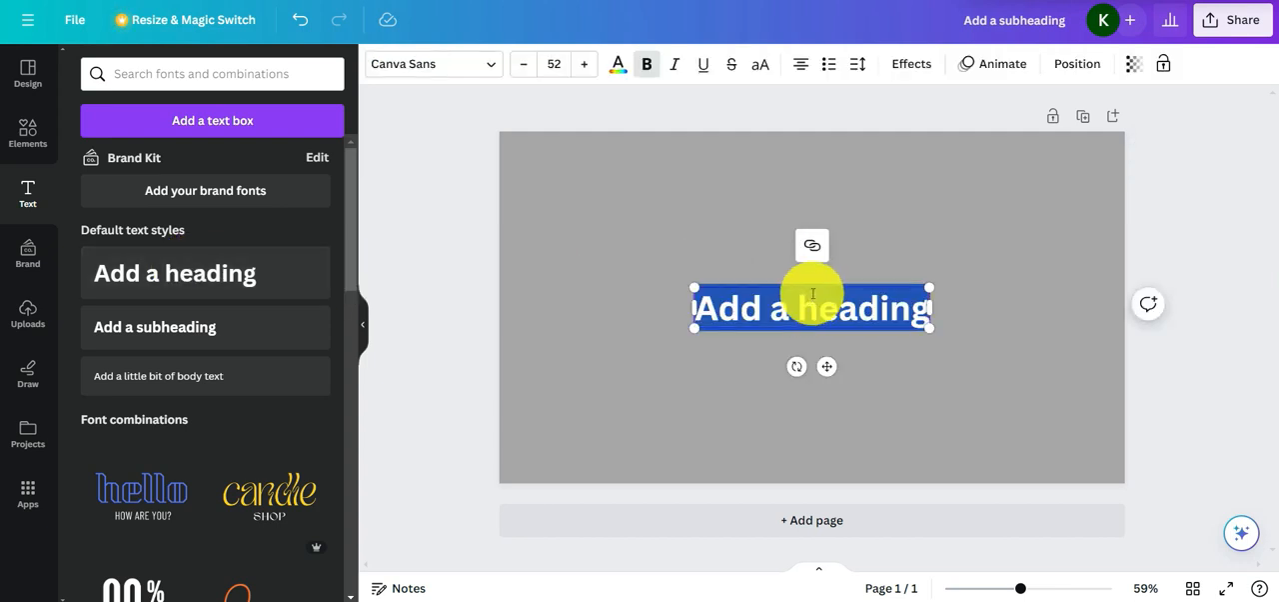
text(a)
key(BackSpace)
text(V)
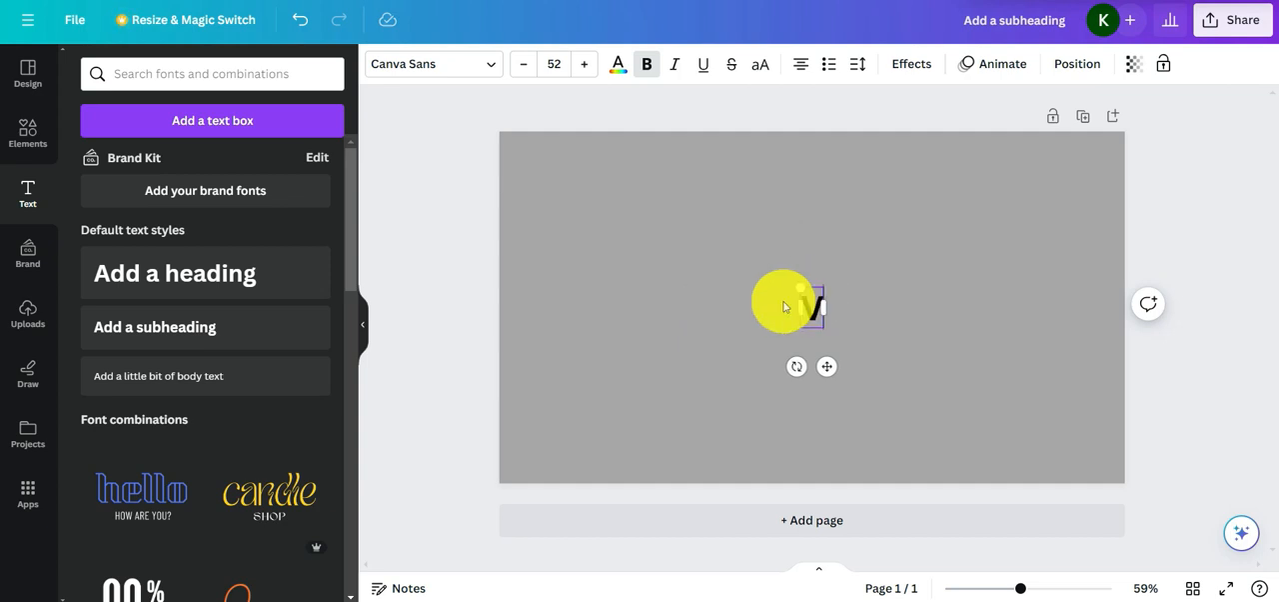
text(IDEOW)
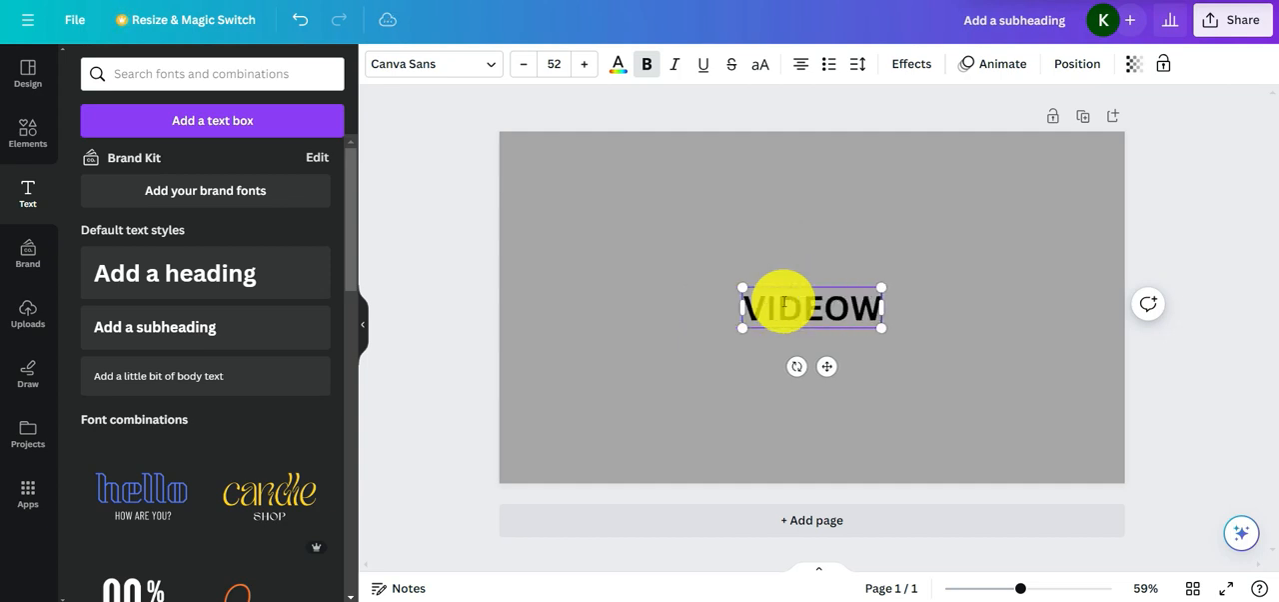
text(ORKS)
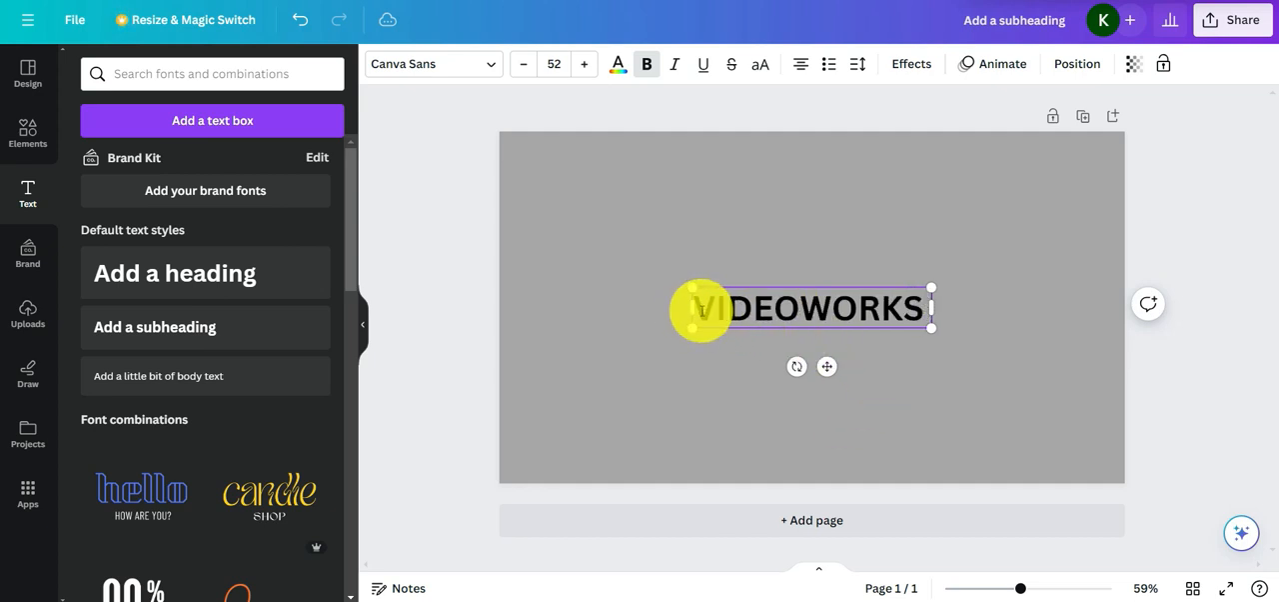
Toggle bold formatting on the whole VIDEOWORKS heading and deselect the text
drag(693, 313, 902, 346)
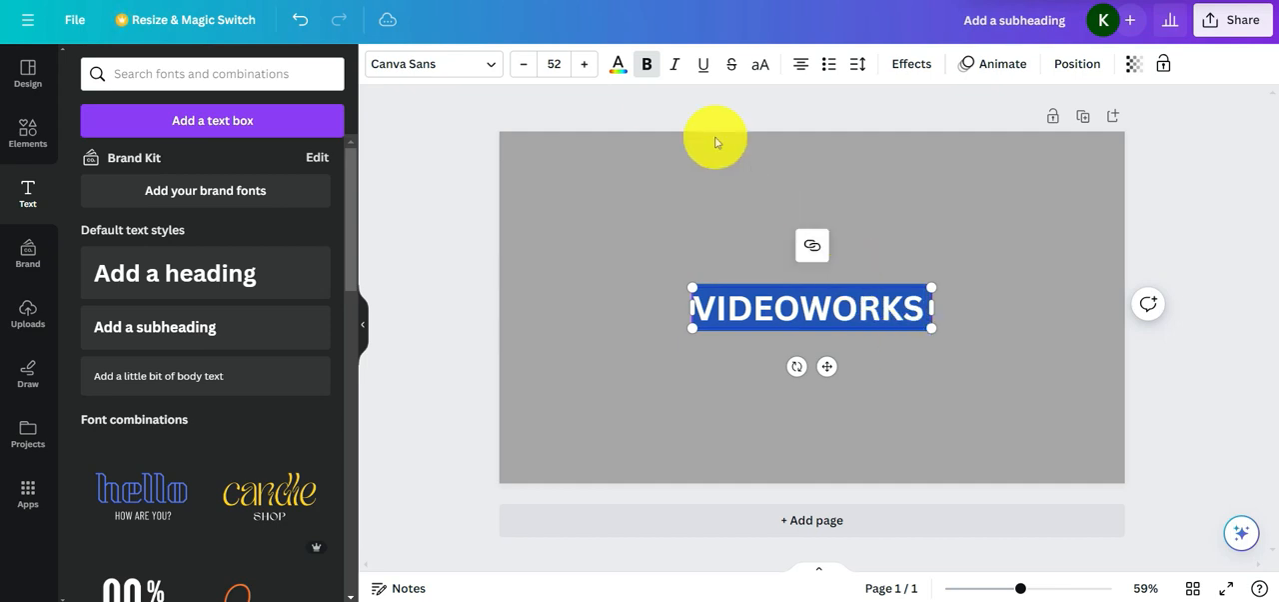
click(651, 72)
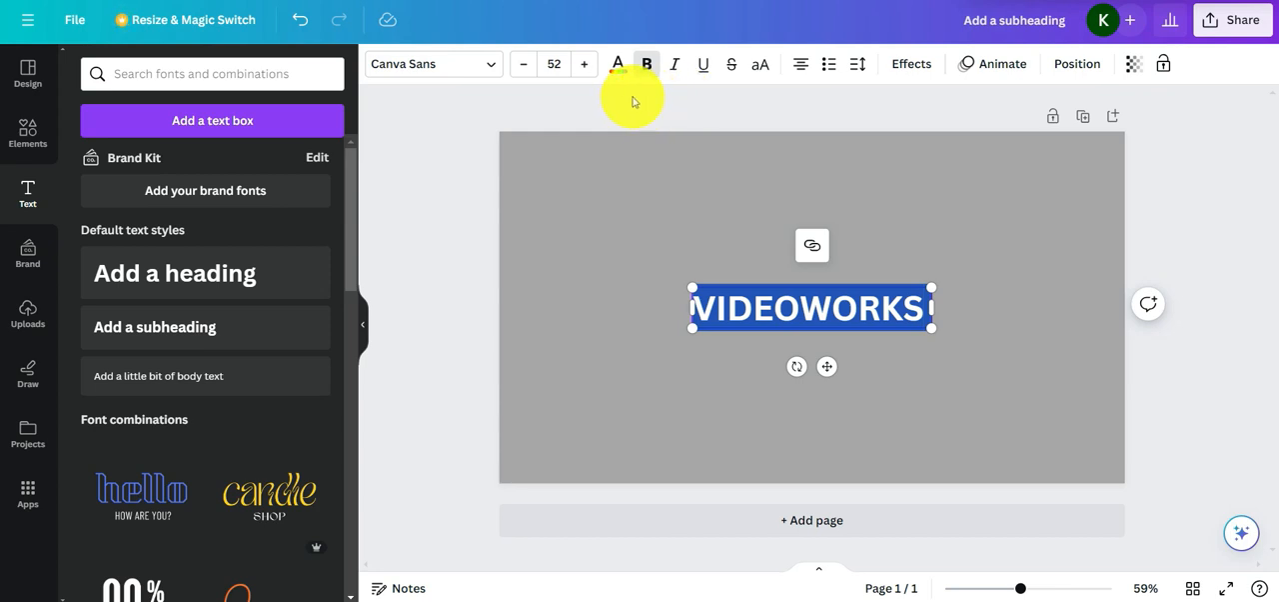
click(774, 192)
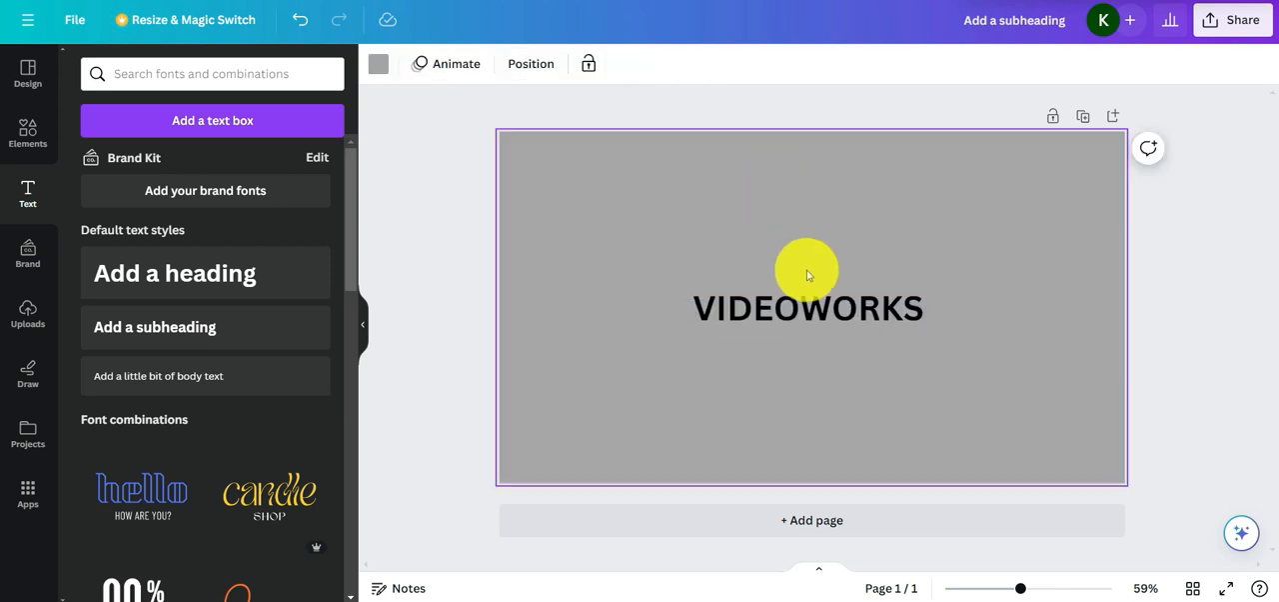
Apply the Shadow effect to the VIDEOWORKS heading with offset 71, direction 45, blur 0 and transparency 41
double_click(814, 280)
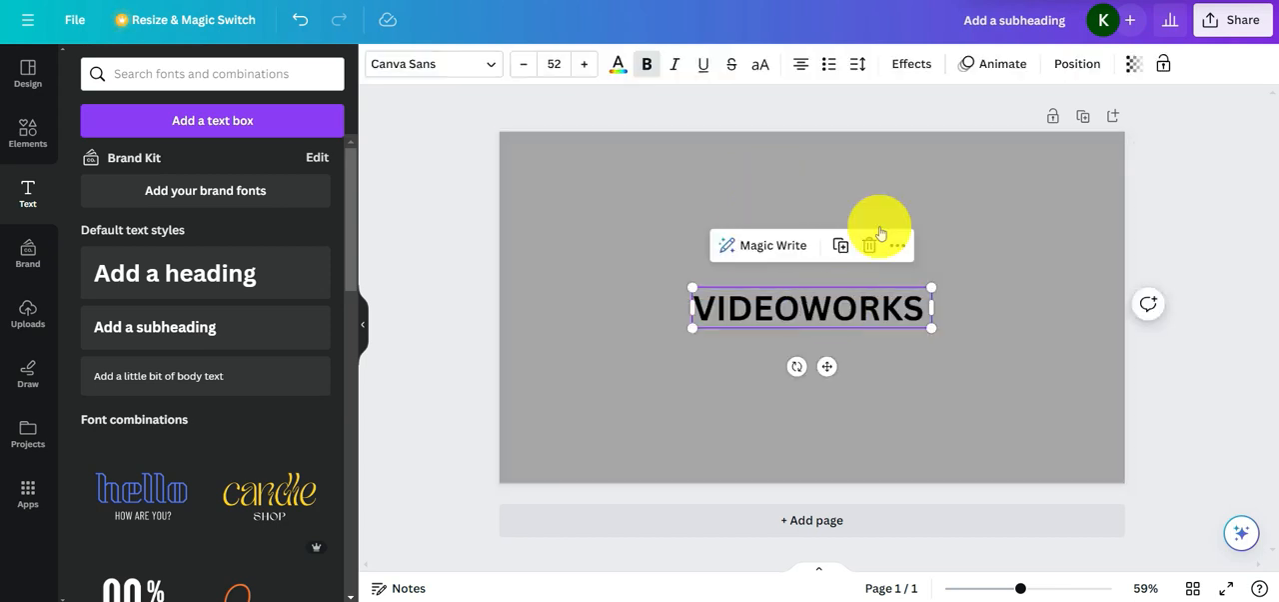
click(910, 66)
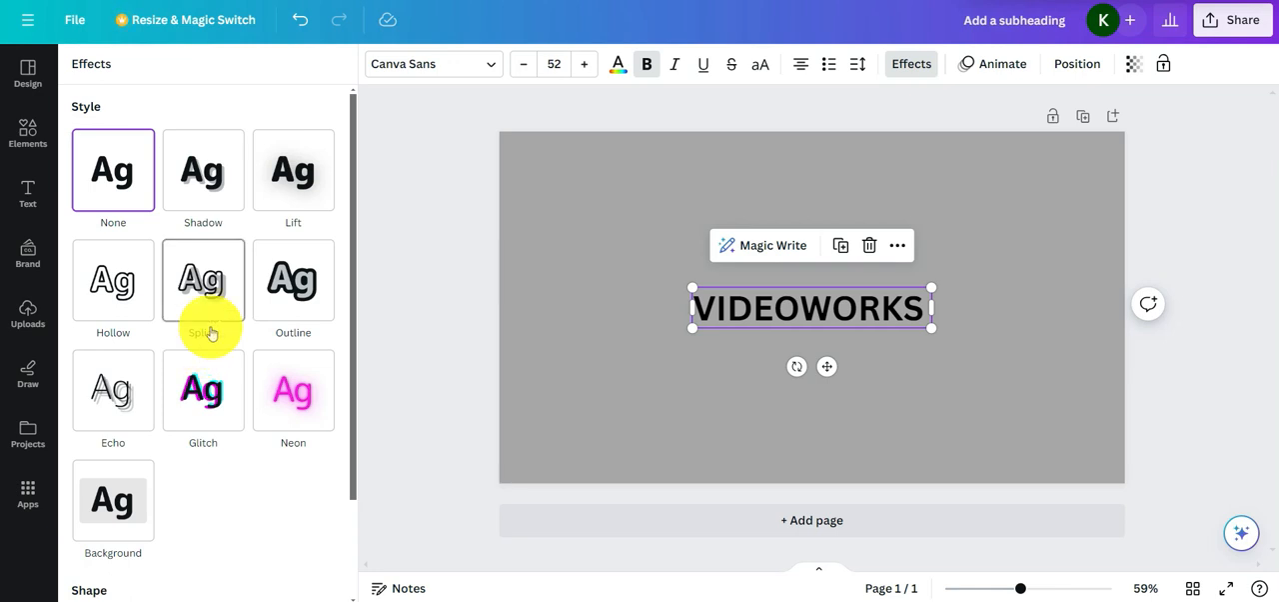
click(203, 186)
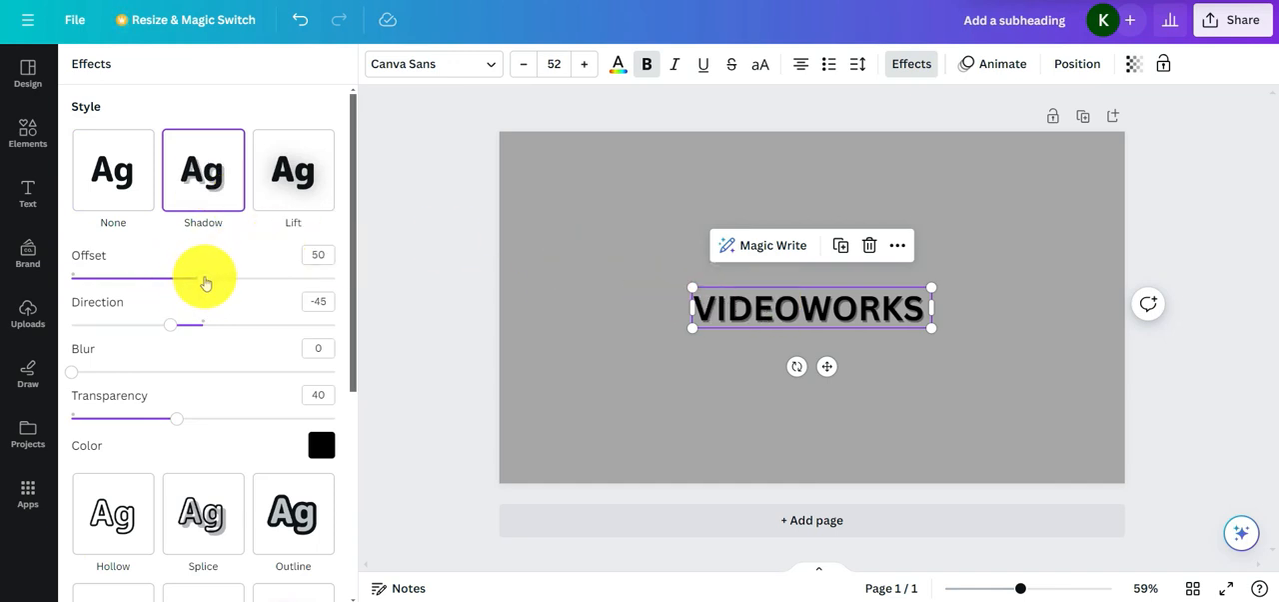
drag(209, 282, 258, 322)
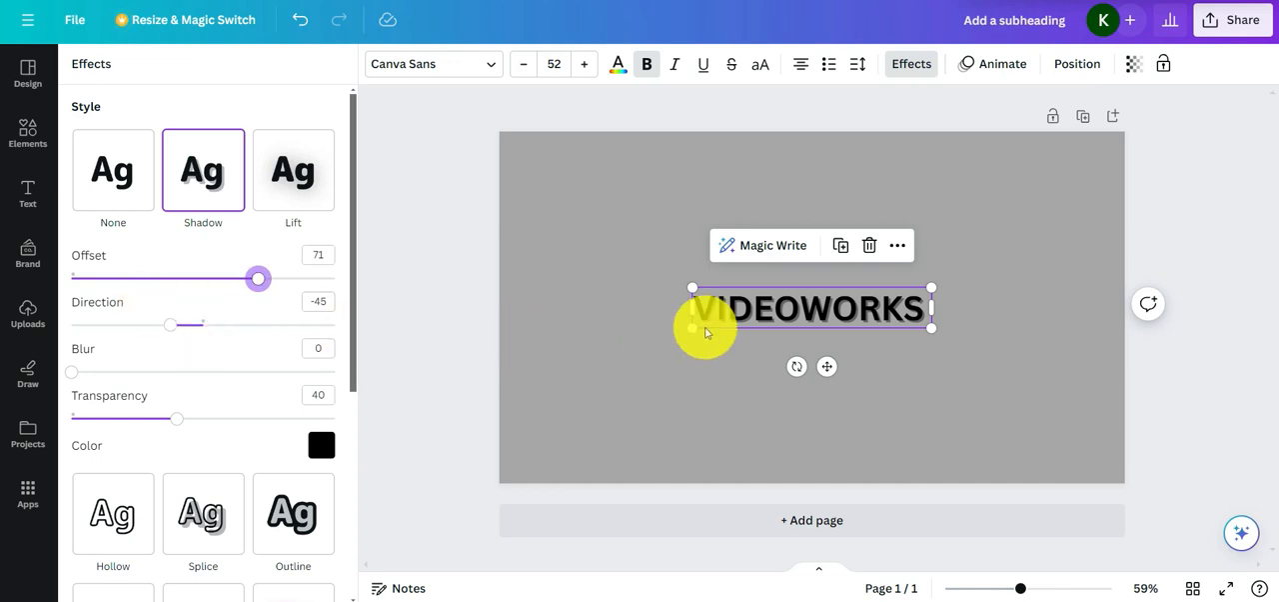
drag(175, 327, 240, 388)
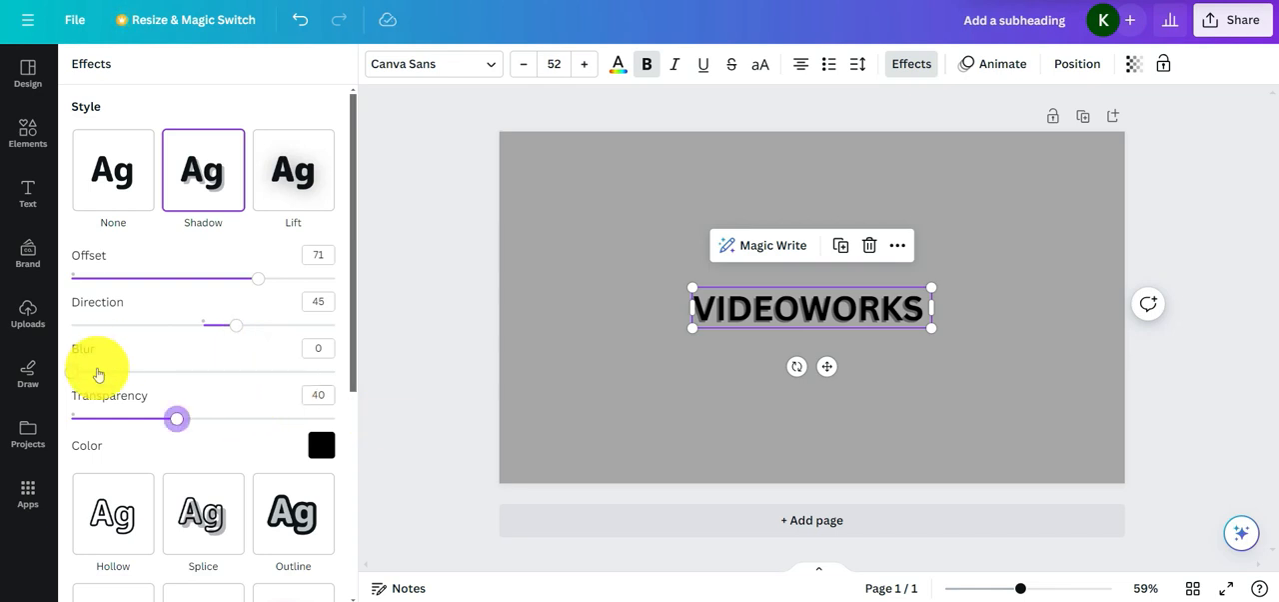
drag(81, 375, 51, 371)
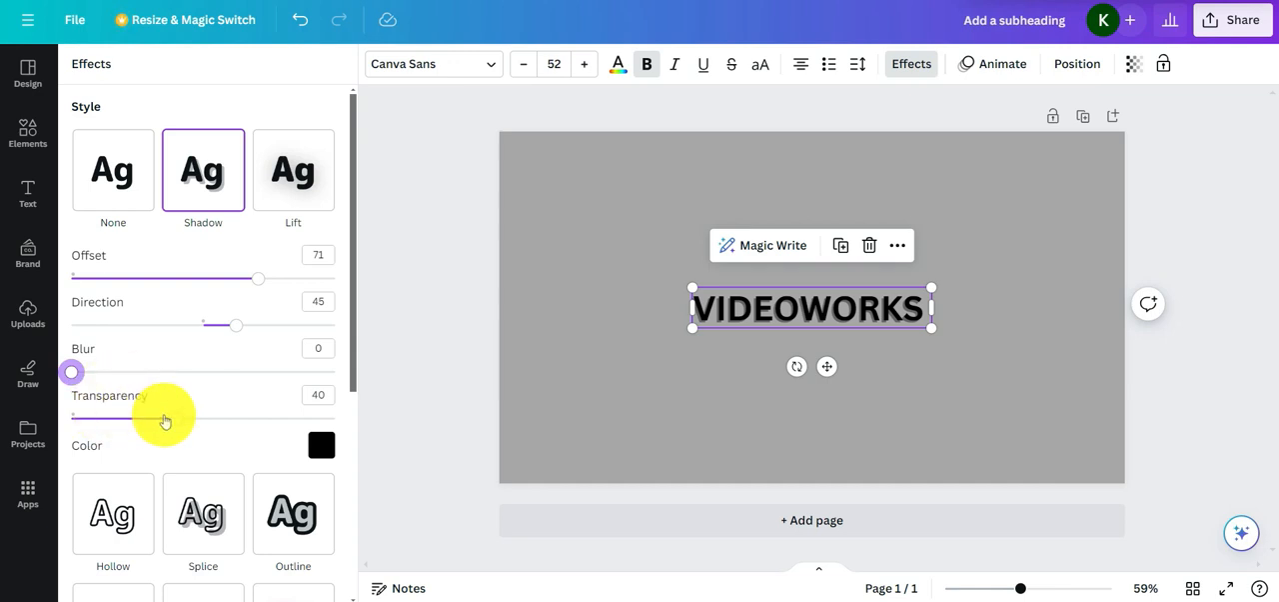
drag(177, 422, 180, 447)
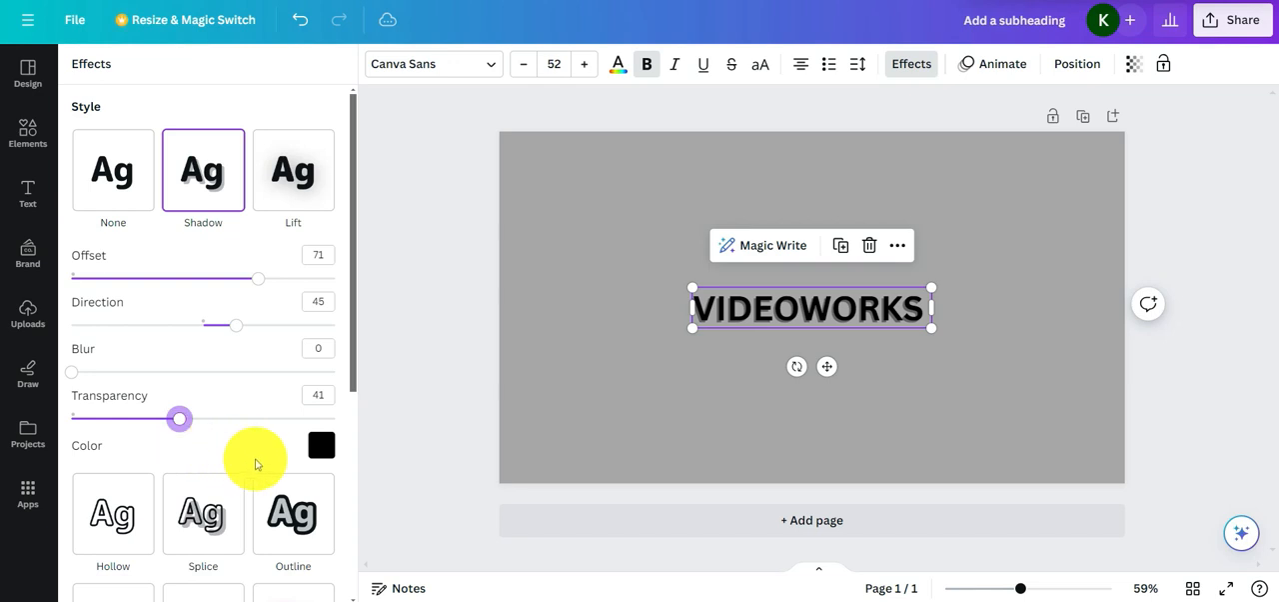
Change the heading's shadow color to white from the default solid colors
scroll(256, 459, down, 3)
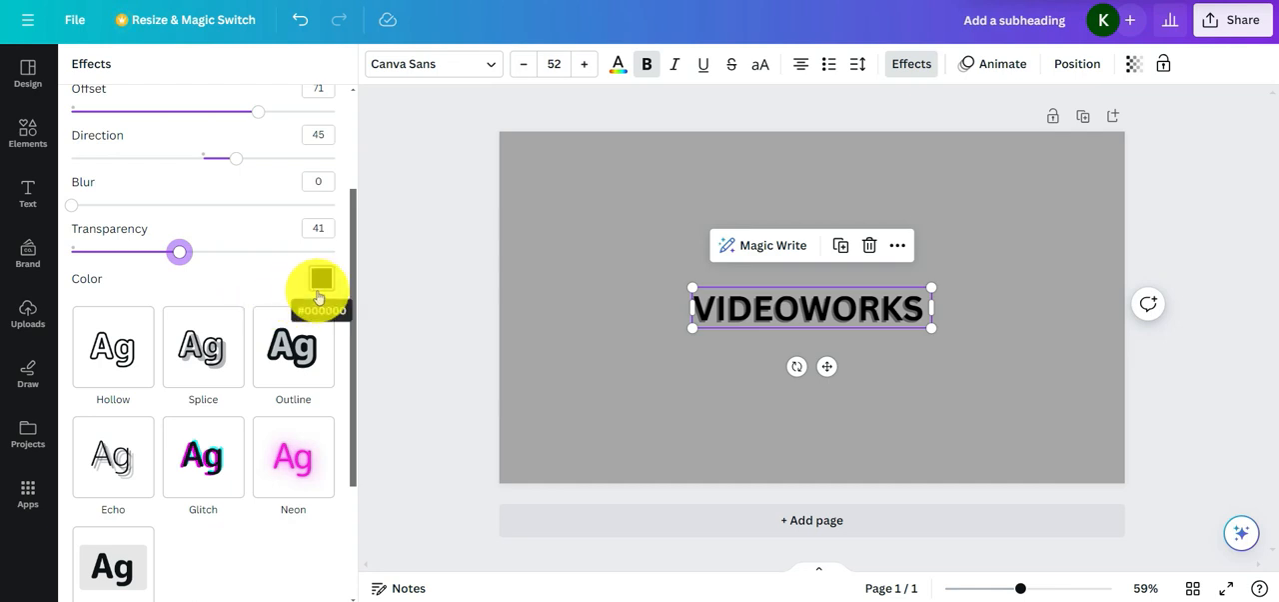
click(319, 282)
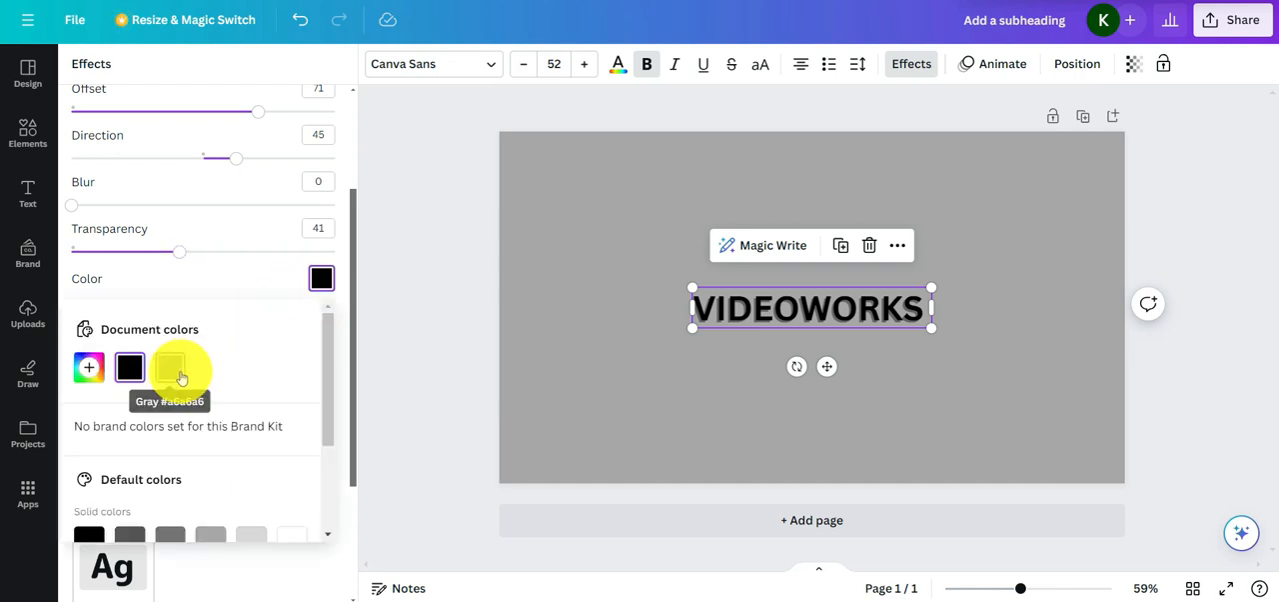
scroll(189, 366, down, 3)
click(301, 394)
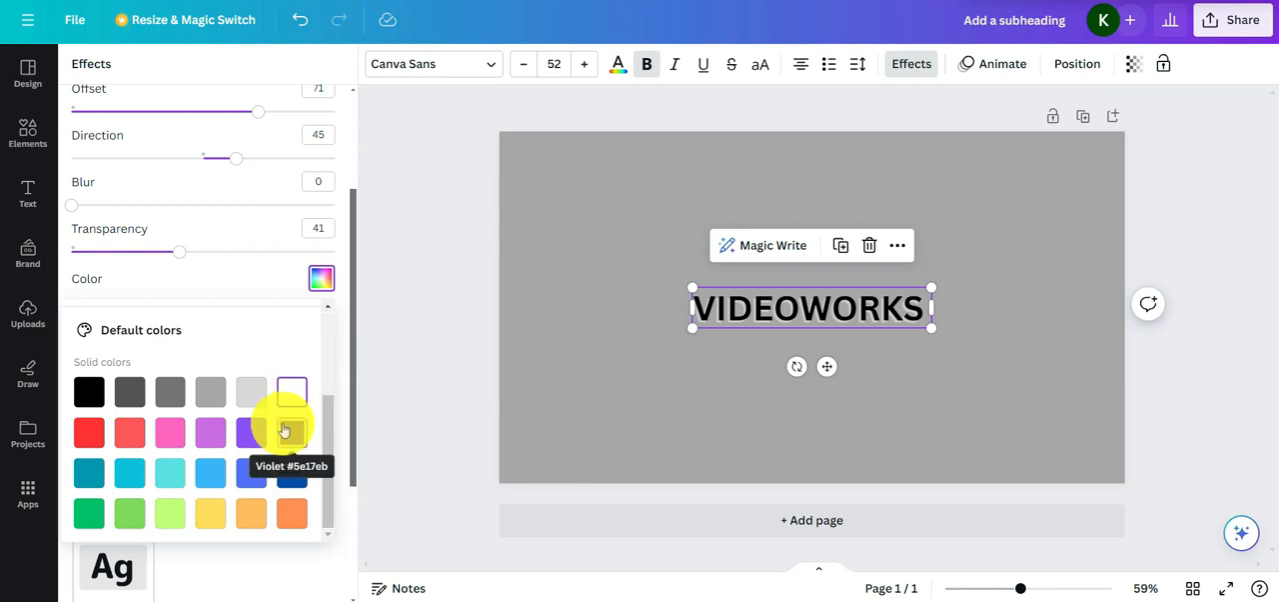
click(325, 308)
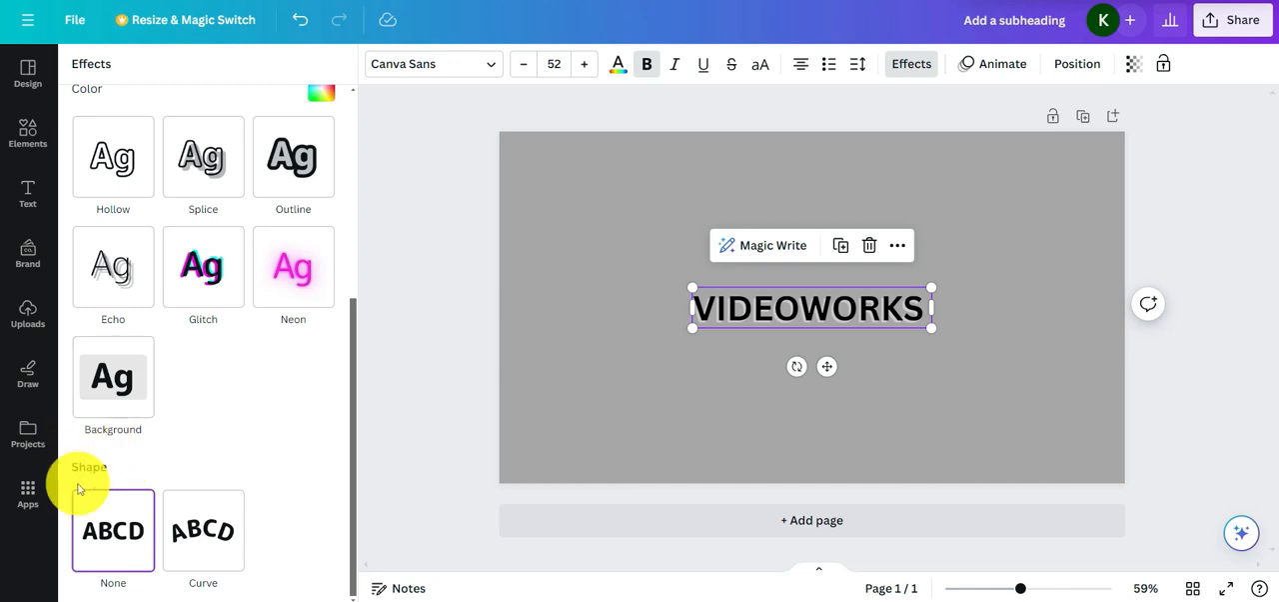
Try the Curve shape on the VIDEOWORKS heading and return its shape to None
click(200, 534)
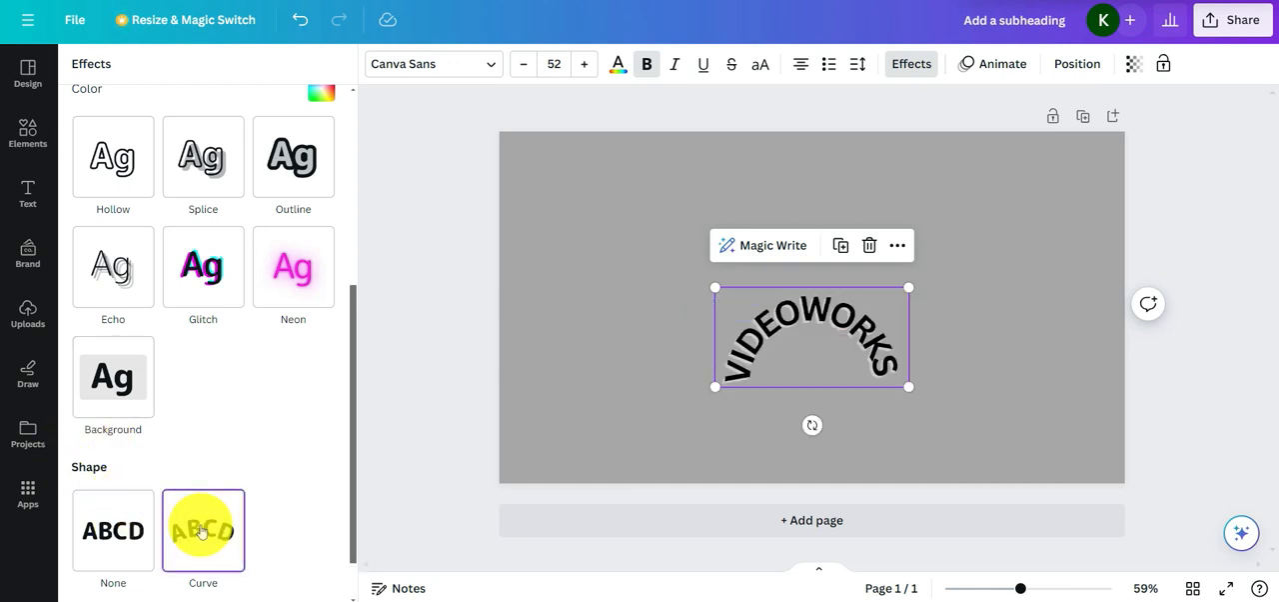
click(118, 535)
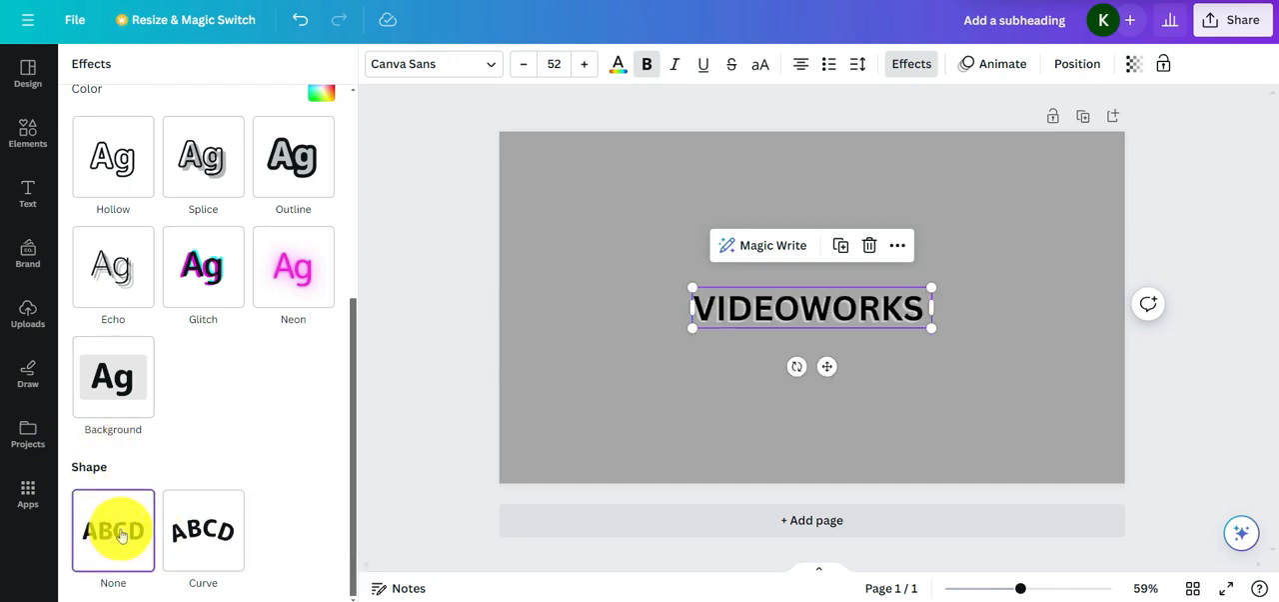
Try the Outline, Splice, Hollow and Lift effect styles on the VIDEOWORKS heading
scroll(245, 430, up, 3)
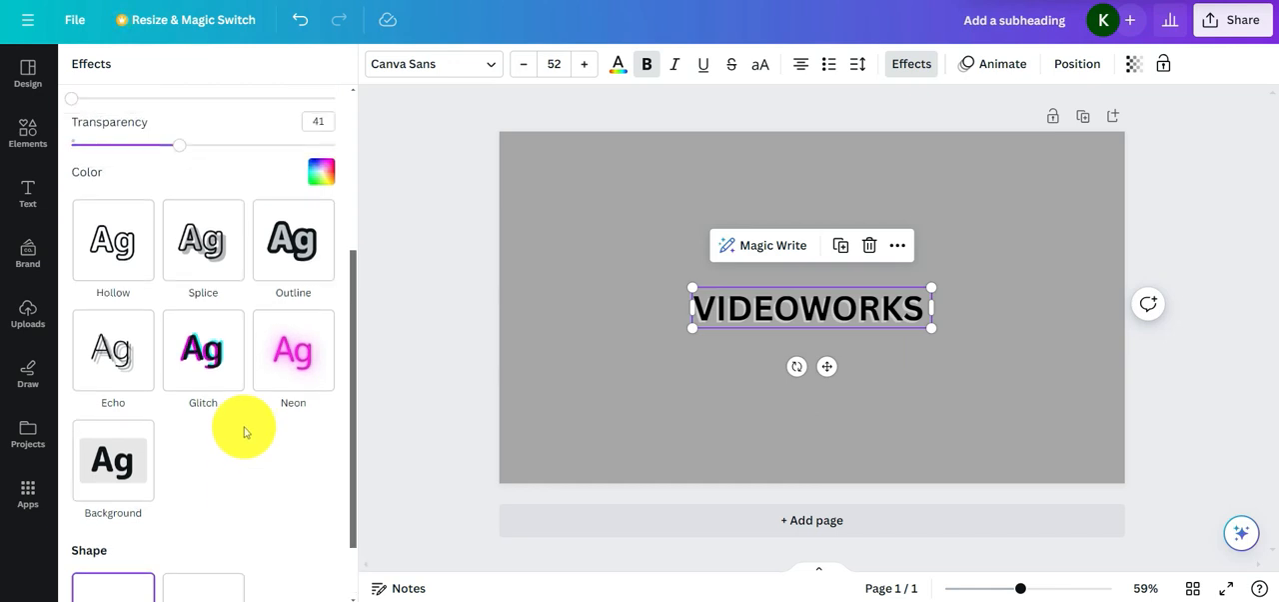
scroll(243, 430, down, 1)
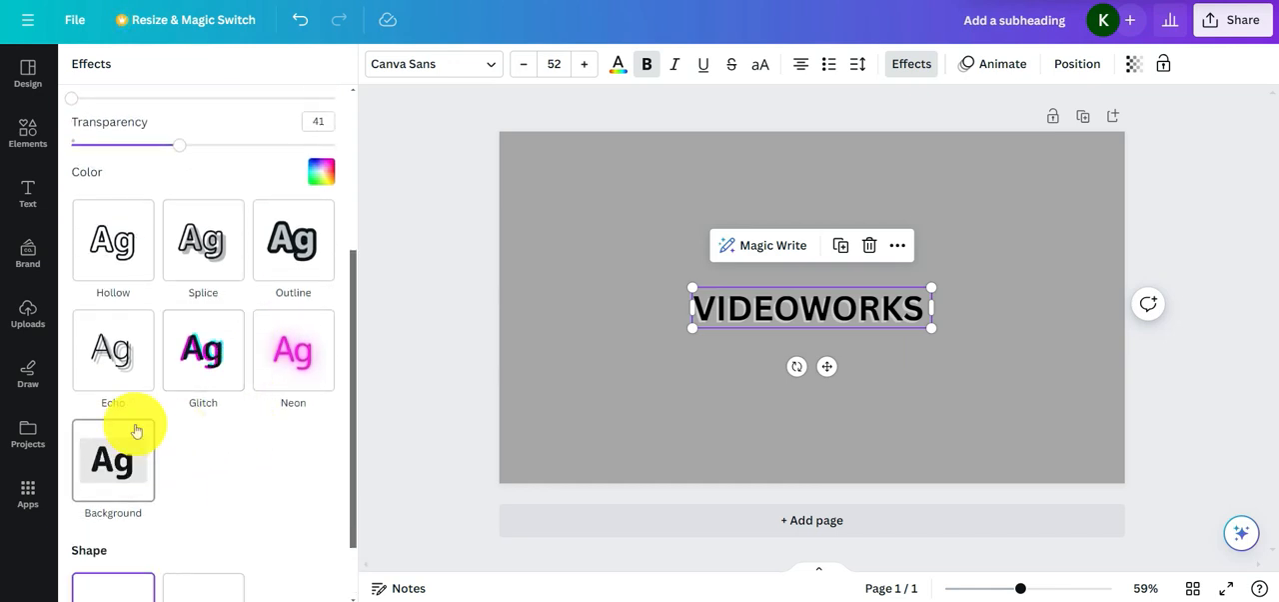
click(282, 275)
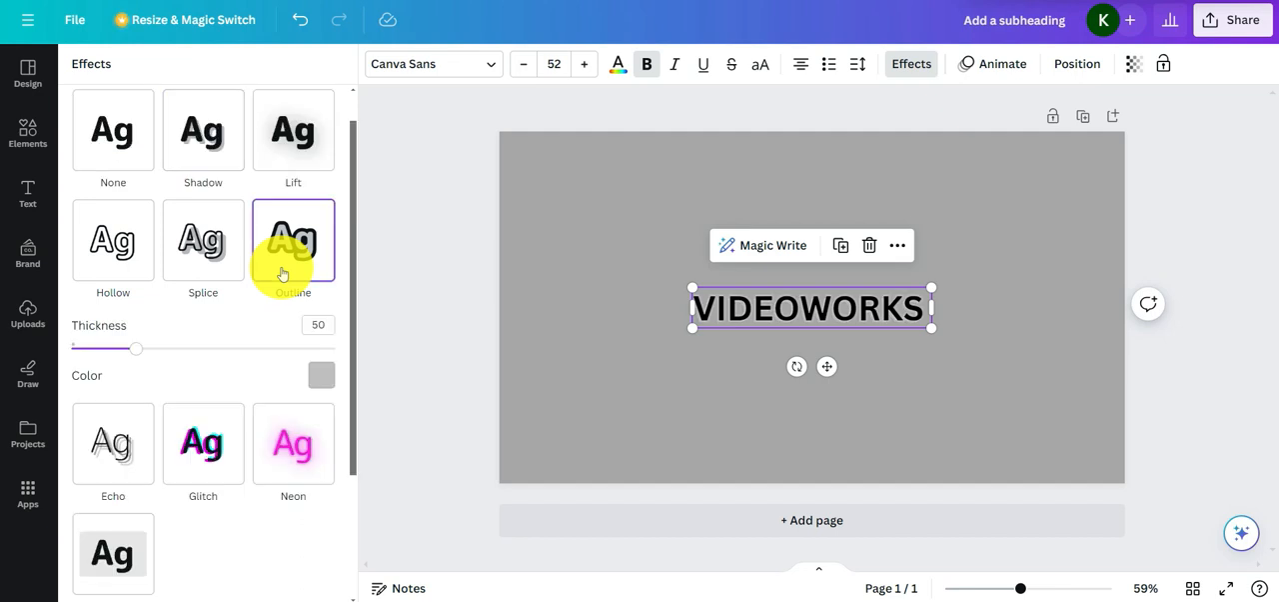
click(207, 272)
click(114, 268)
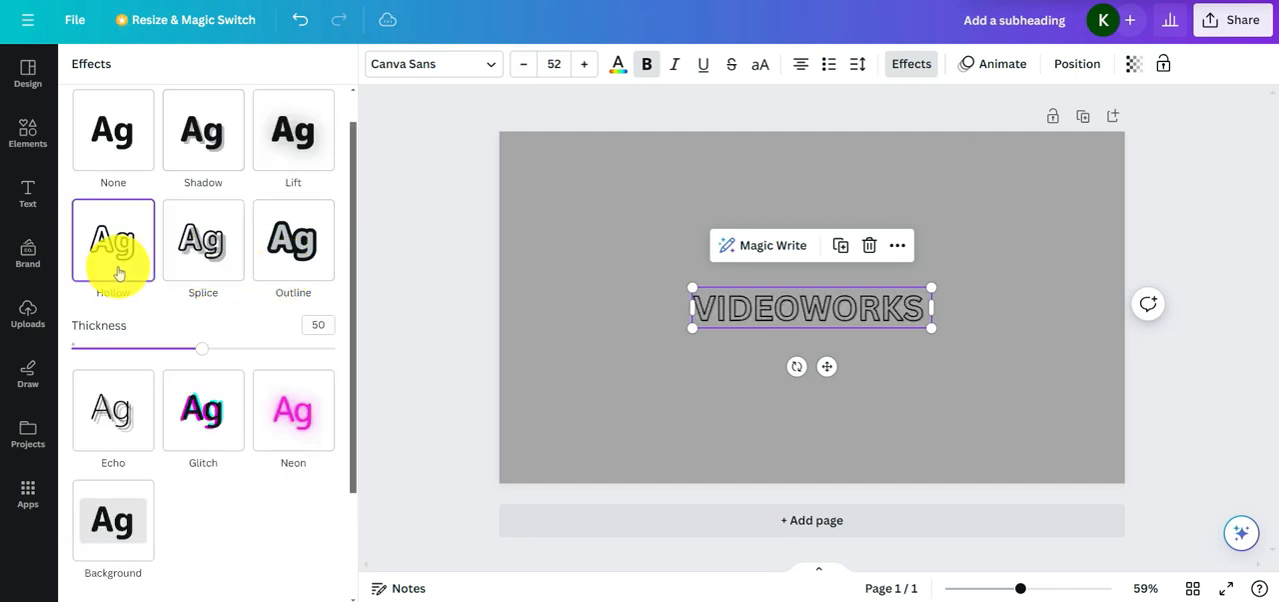
click(282, 157)
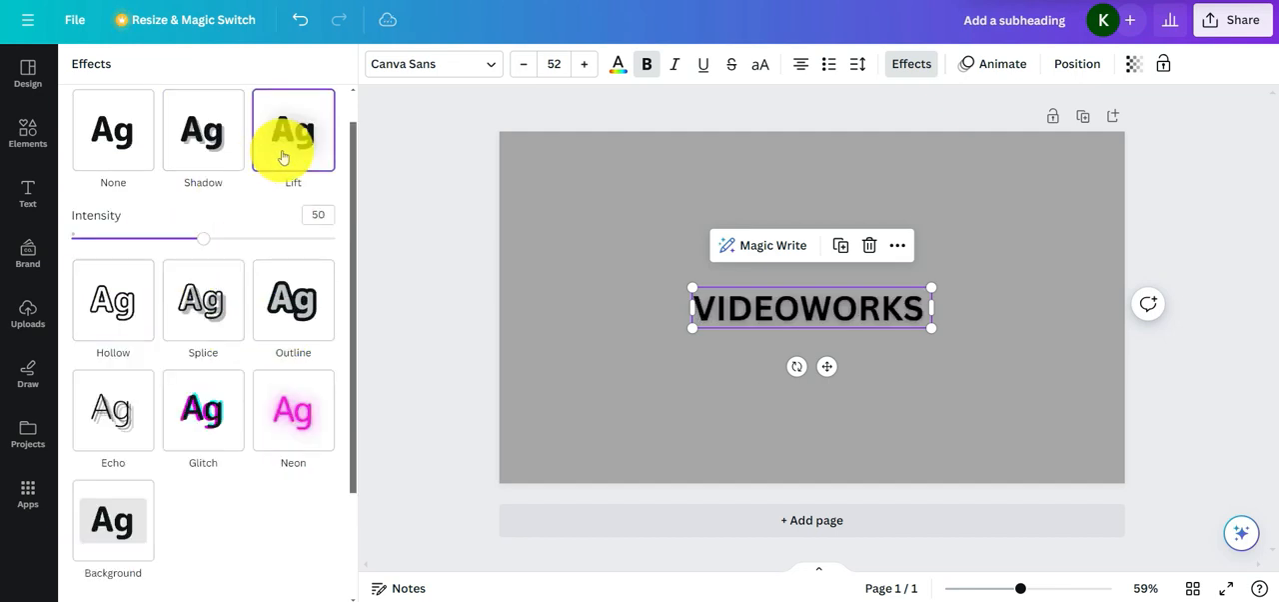
Compare the Glitch and Neon styles on the heading and settle on Glitch
click(222, 423)
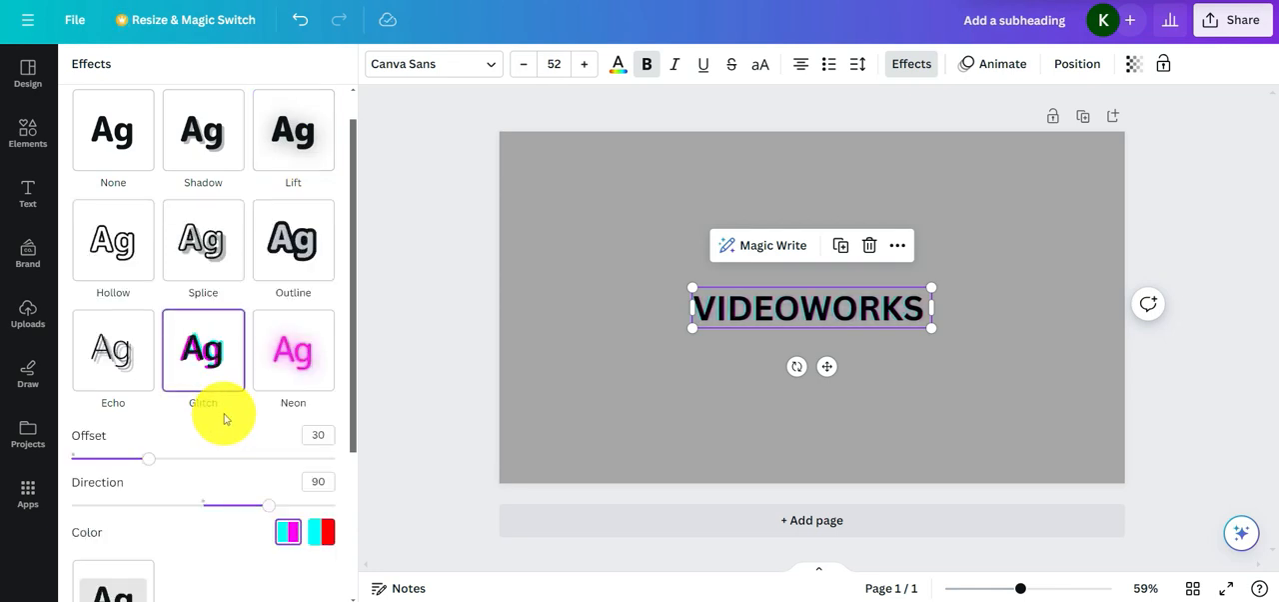
click(294, 381)
scroll(290, 380, down, 1)
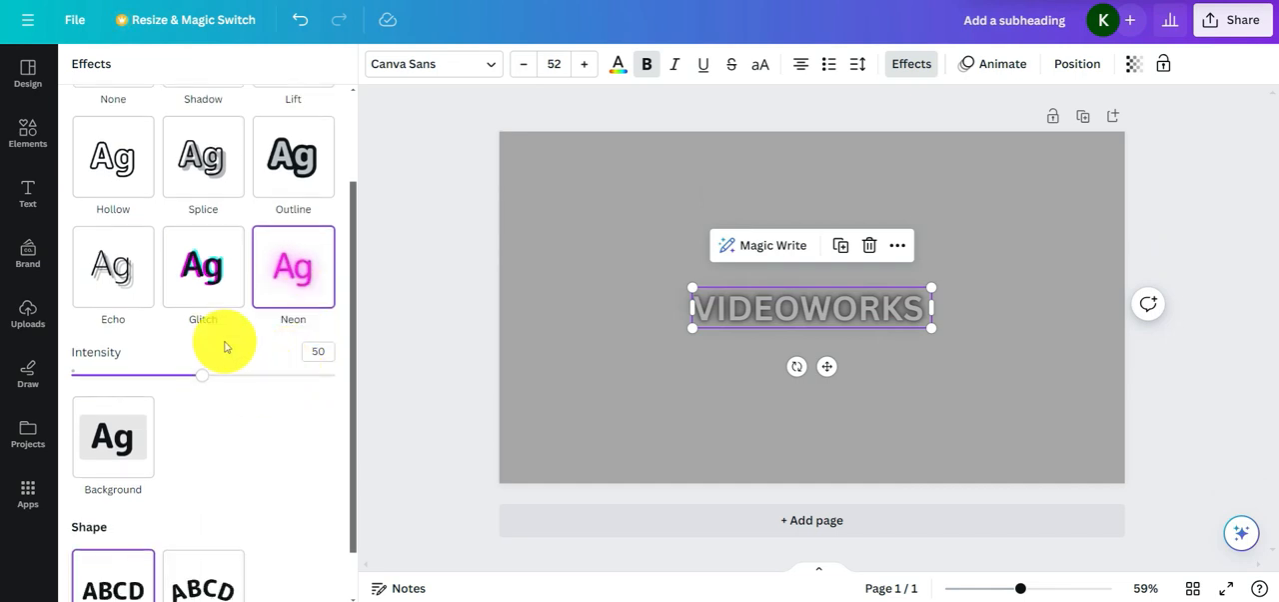
click(202, 280)
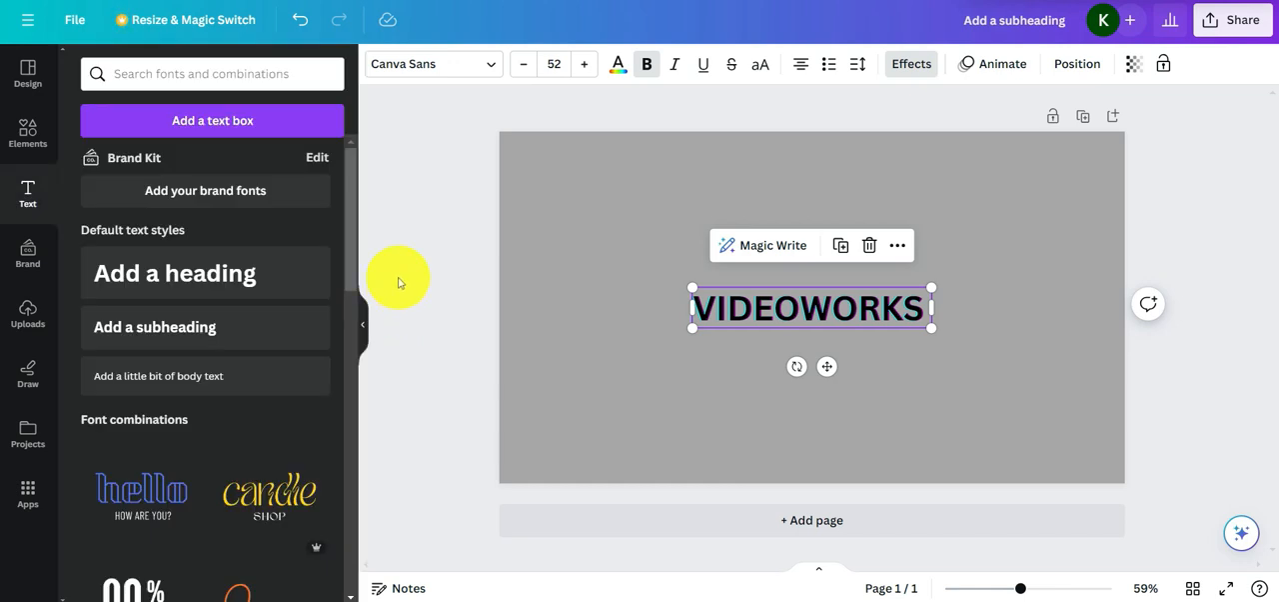
Apply the Typewriter text animation to the VIDEOWORKS heading and set it to animate on both enter and exit
click(990, 70)
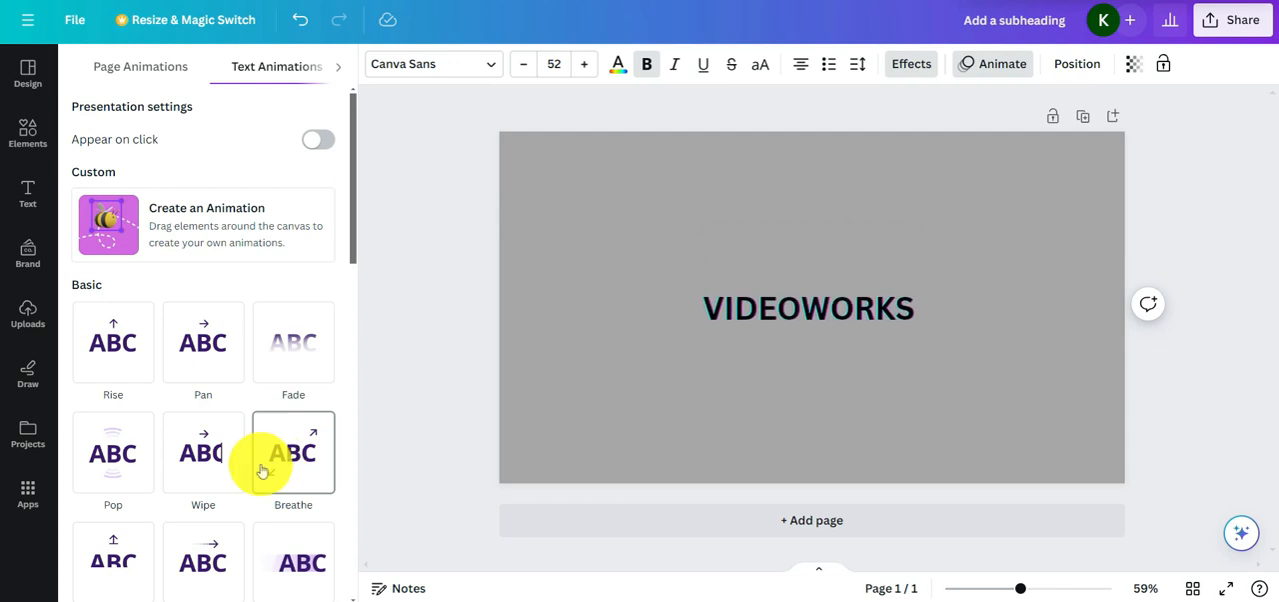
scroll(255, 462, down, 2)
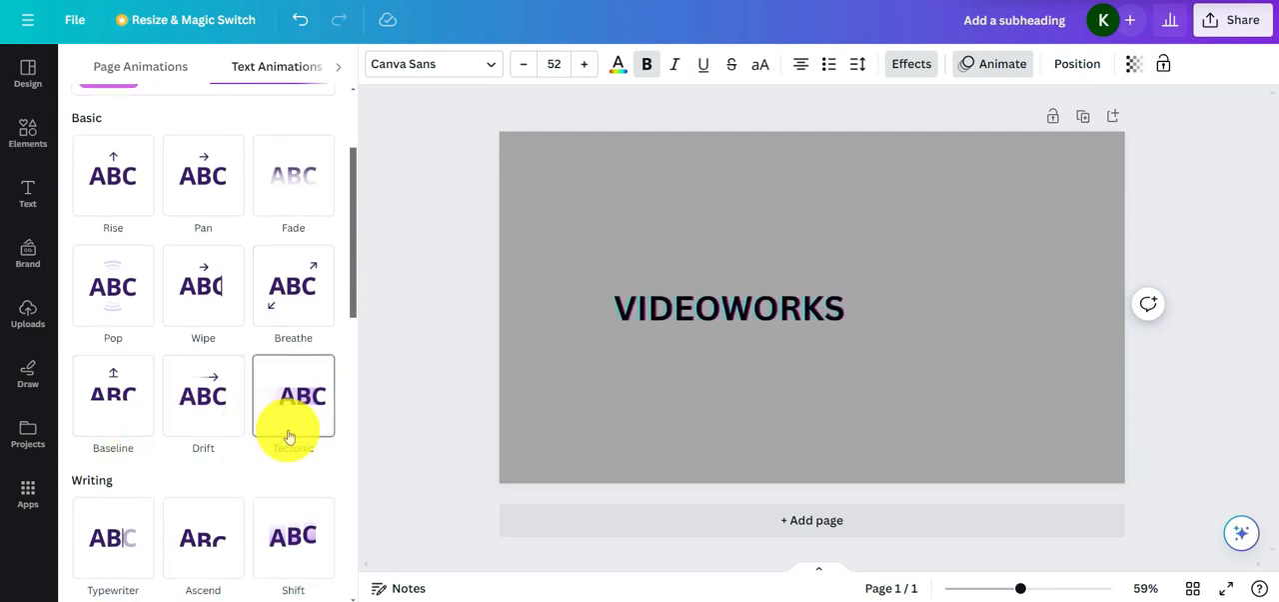
scroll(289, 437, down, 1)
scroll(289, 377, down, 1)
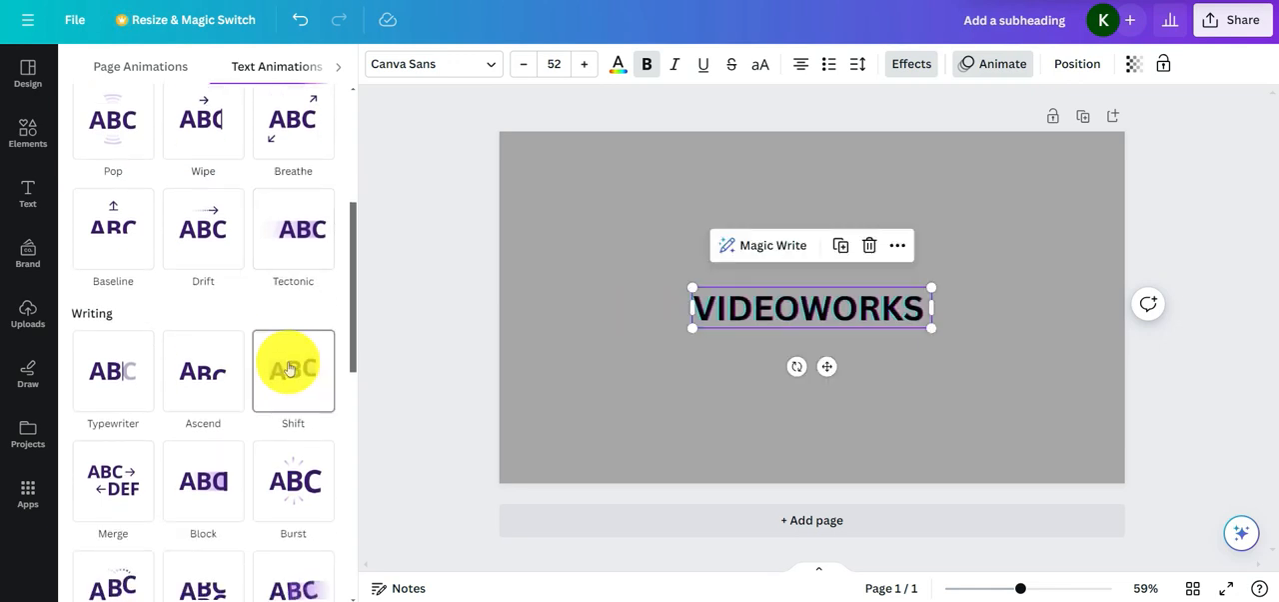
click(125, 395)
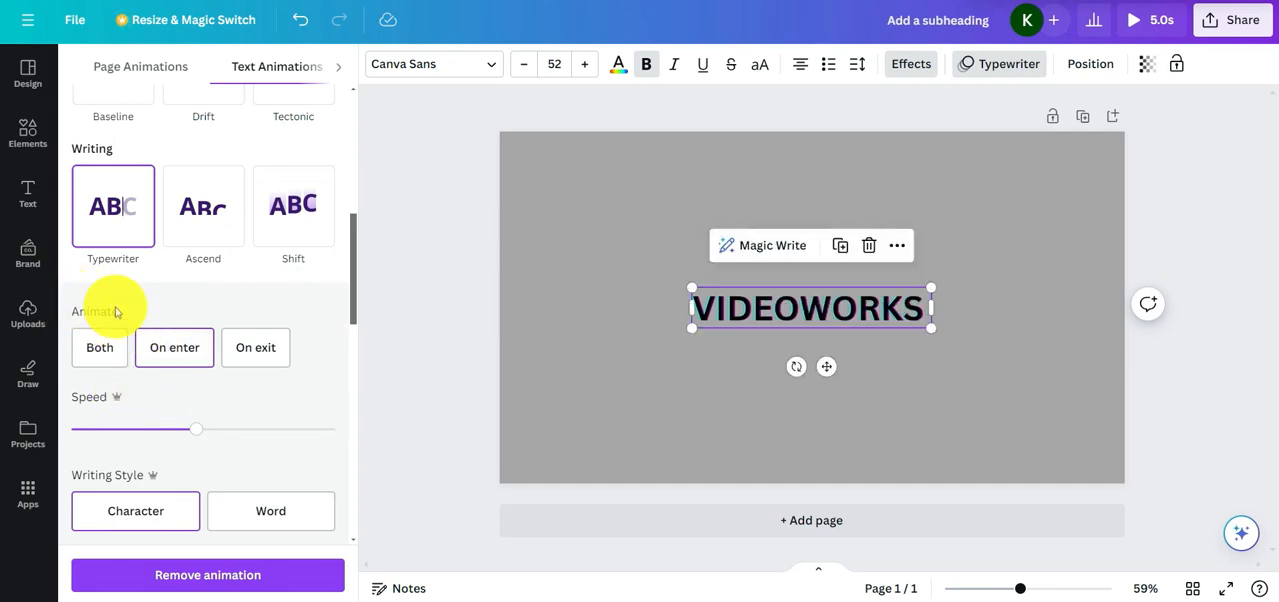
click(112, 351)
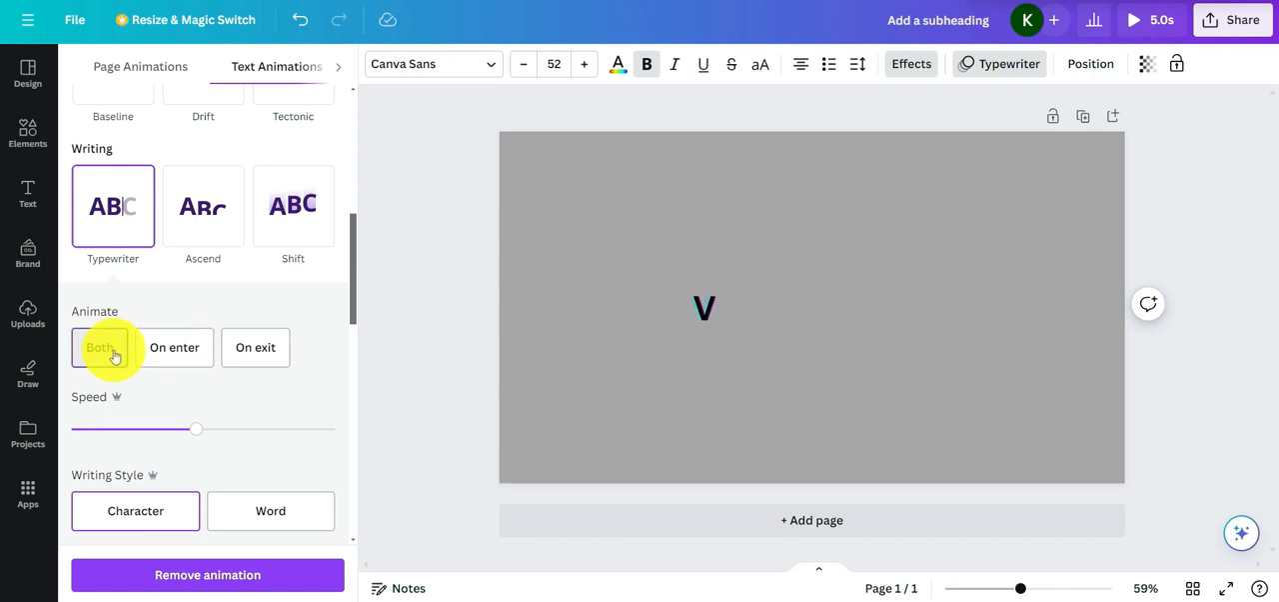
Try the Typewriter animation on enter only and on exit only, and return it to Both
click(157, 352)
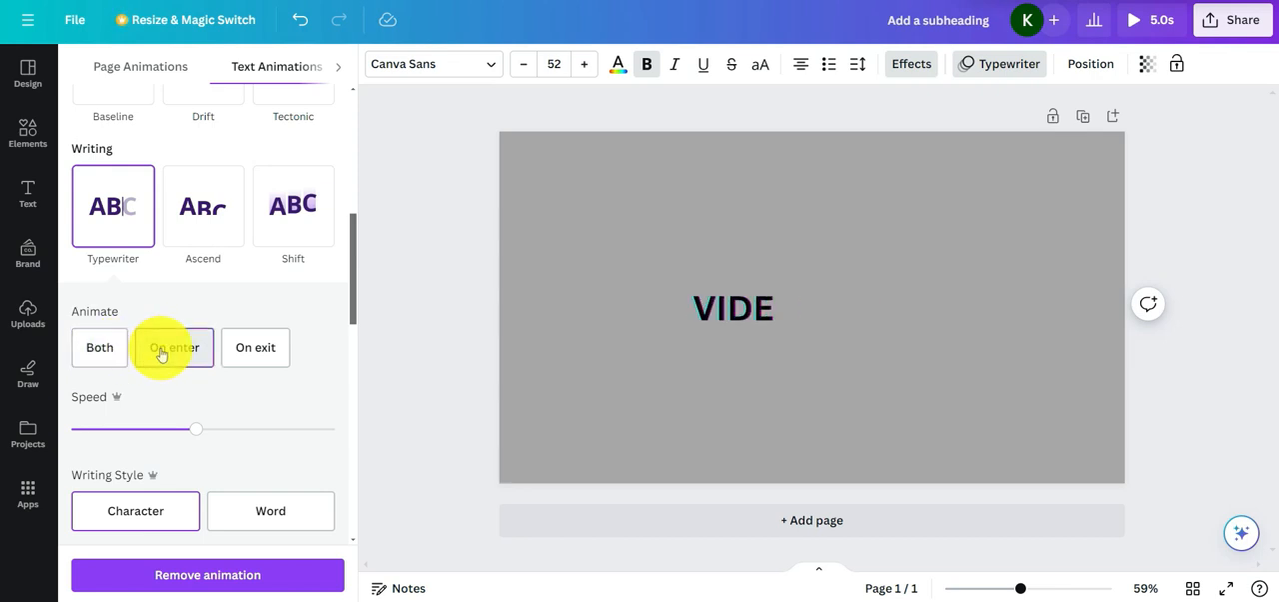
click(257, 350)
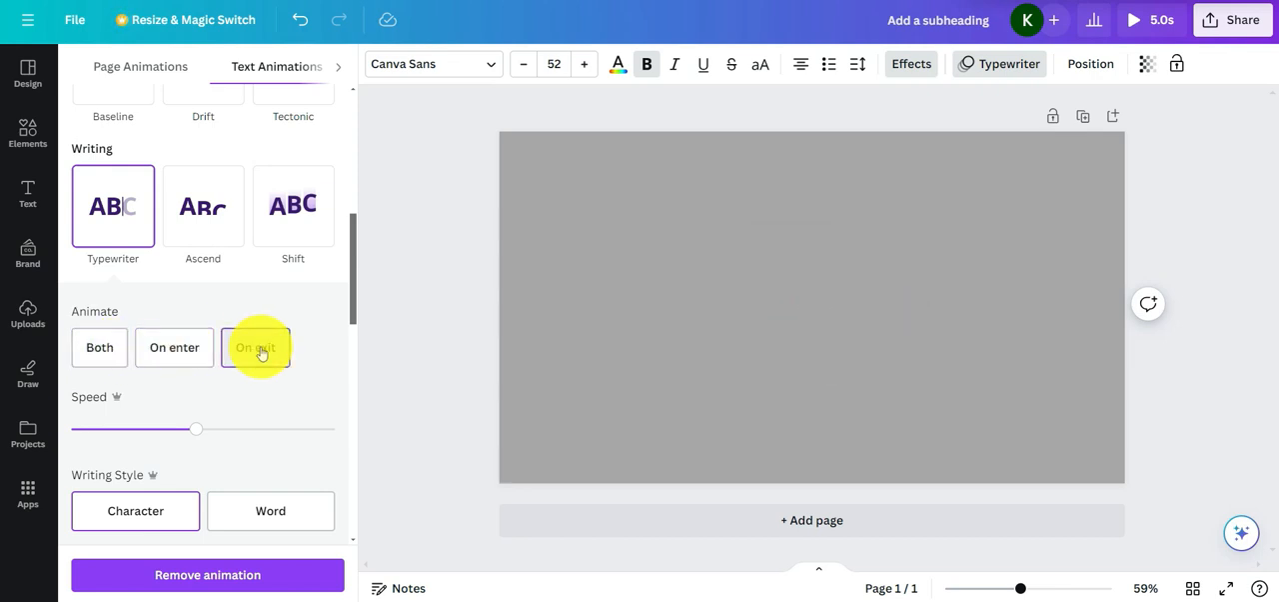
click(118, 350)
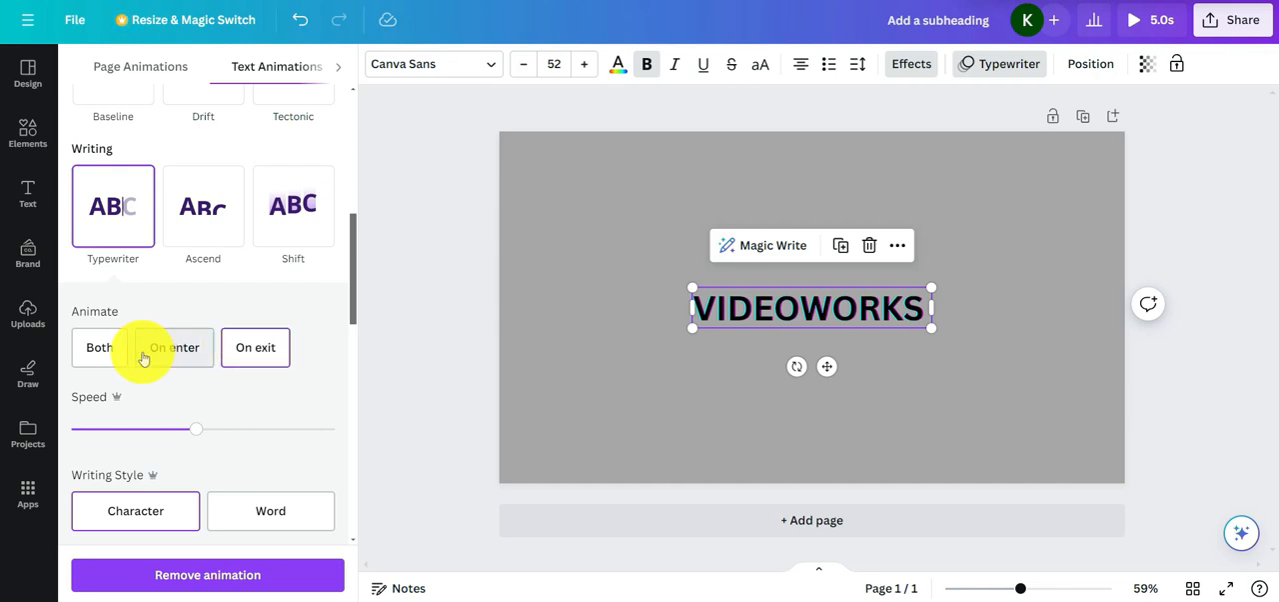
Lower the Typewriter animation's speed and try the Word writing style, keeping Character as the style
scroll(160, 350, down, 1)
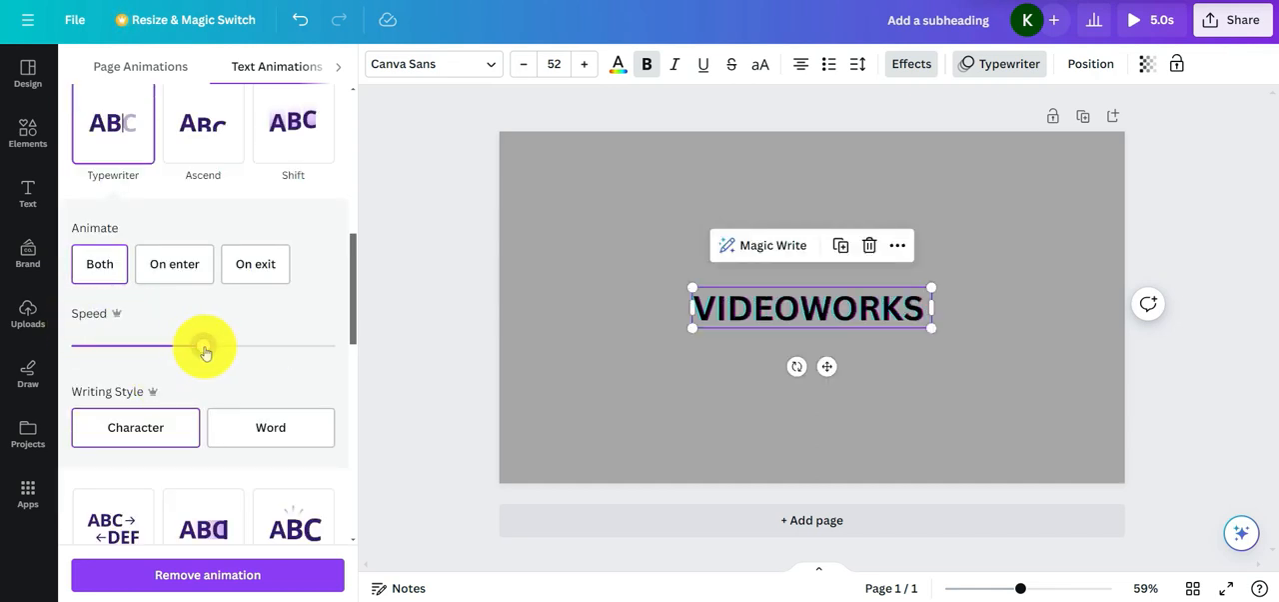
drag(204, 350, 150, 359)
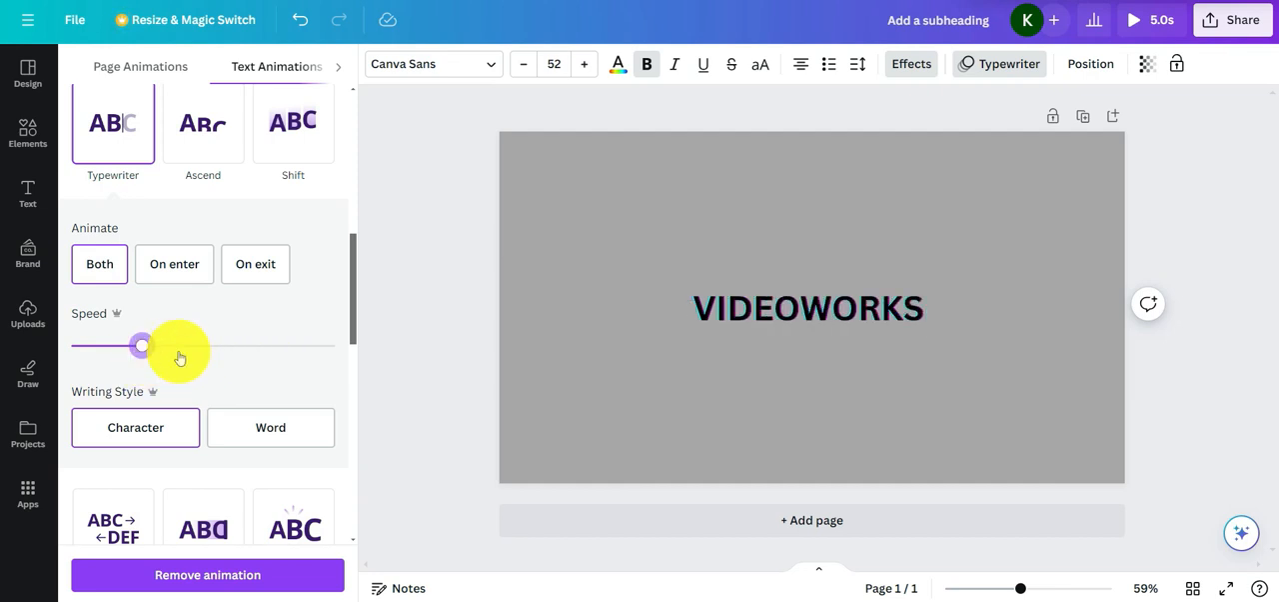
scroll(223, 356, down, 1)
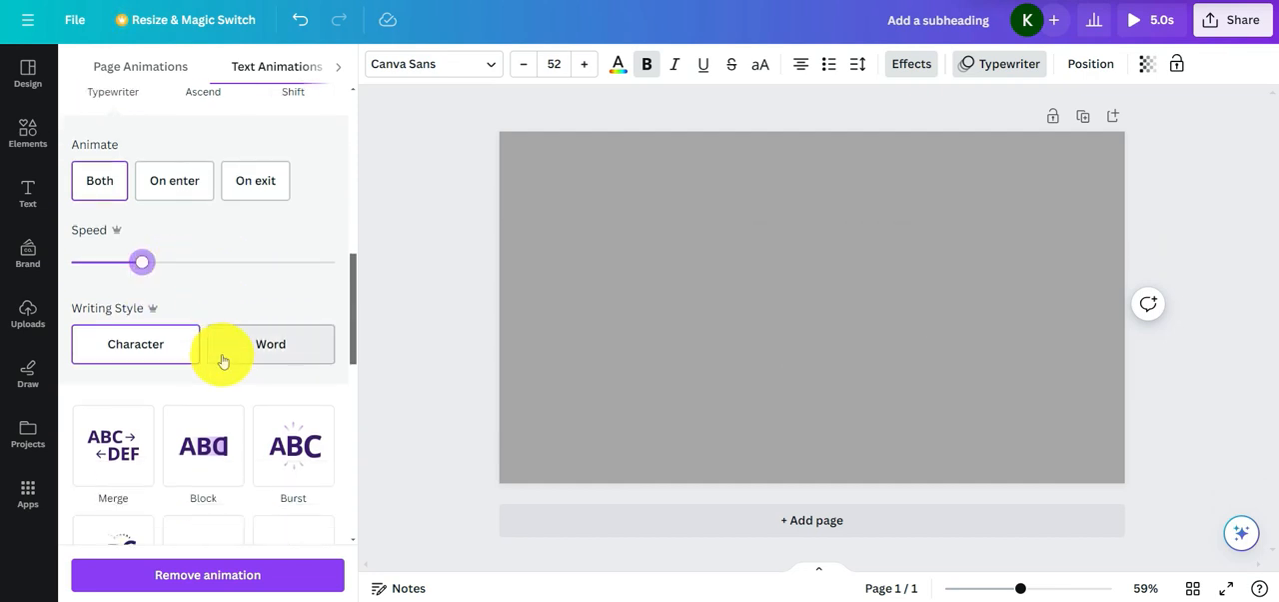
scroll(212, 357, down, 1)
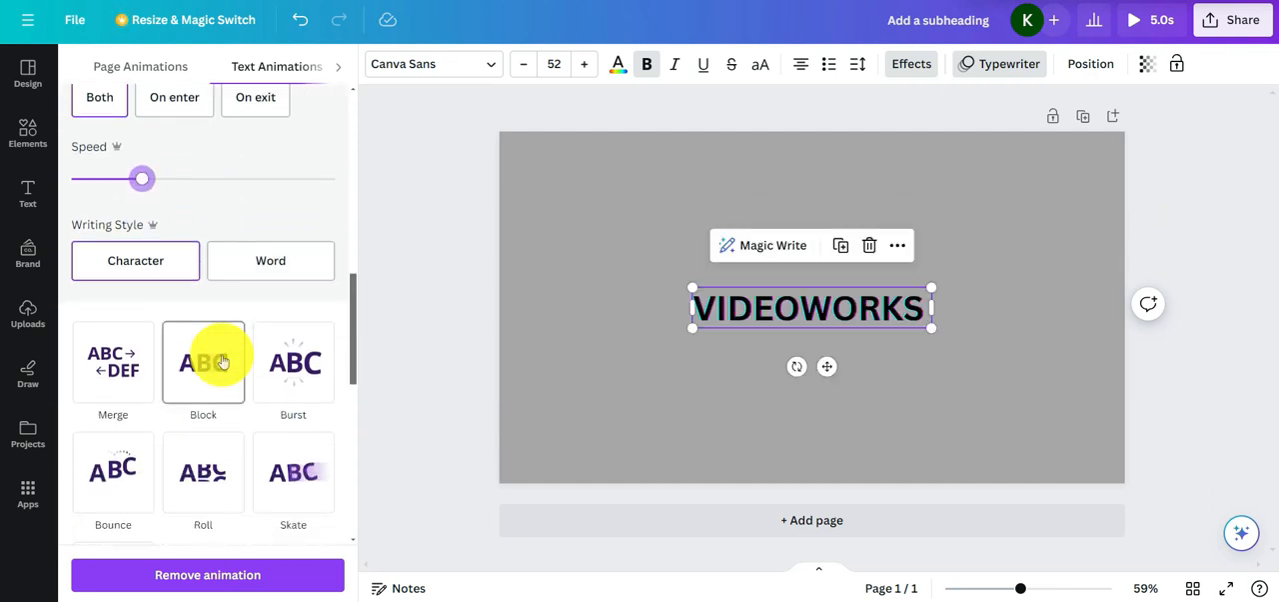
click(97, 259)
click(234, 265)
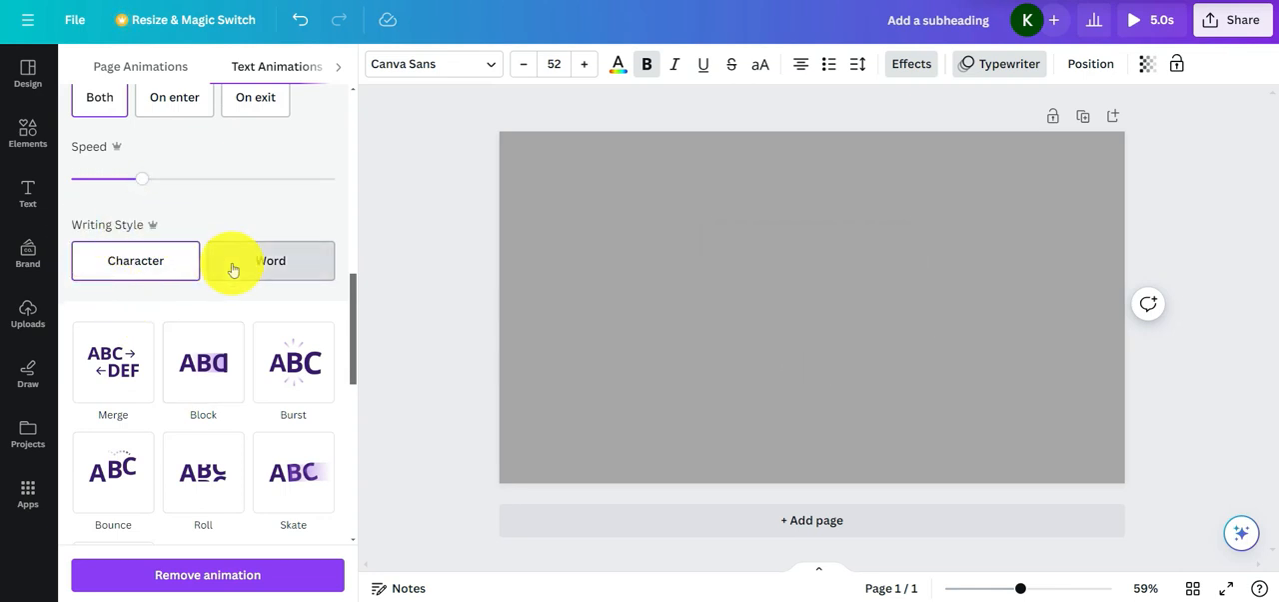
click(163, 271)
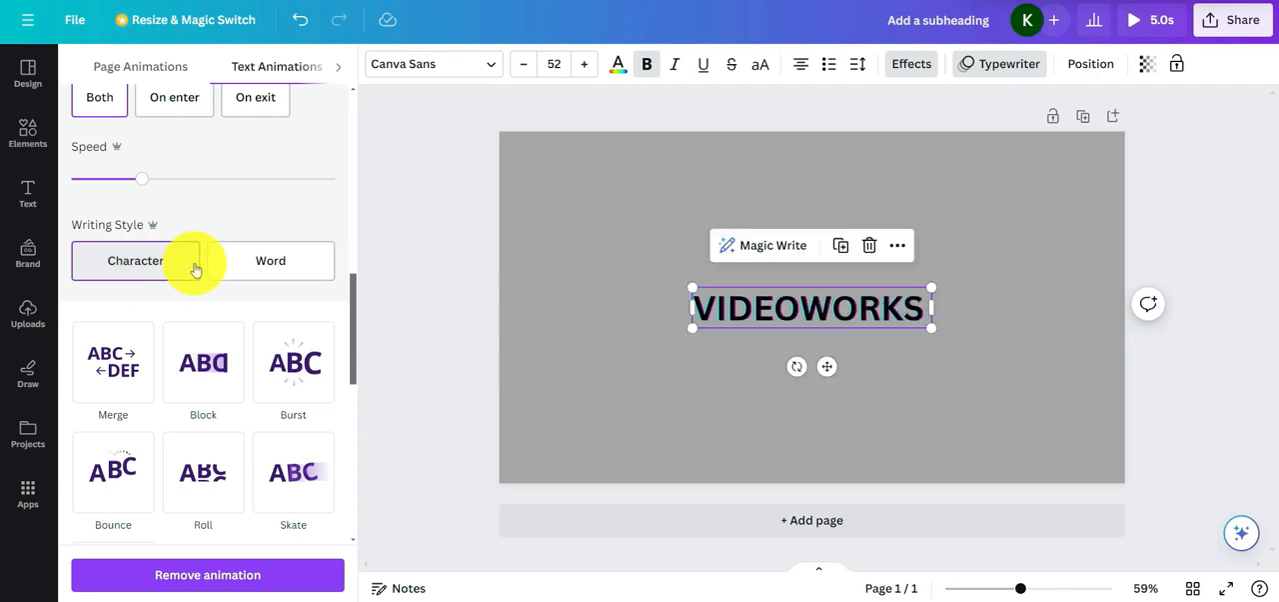
Apply the Burst text animation to the VIDEOWORKS heading and set it to animate on both enter and exit
scroll(195, 268, down, 1)
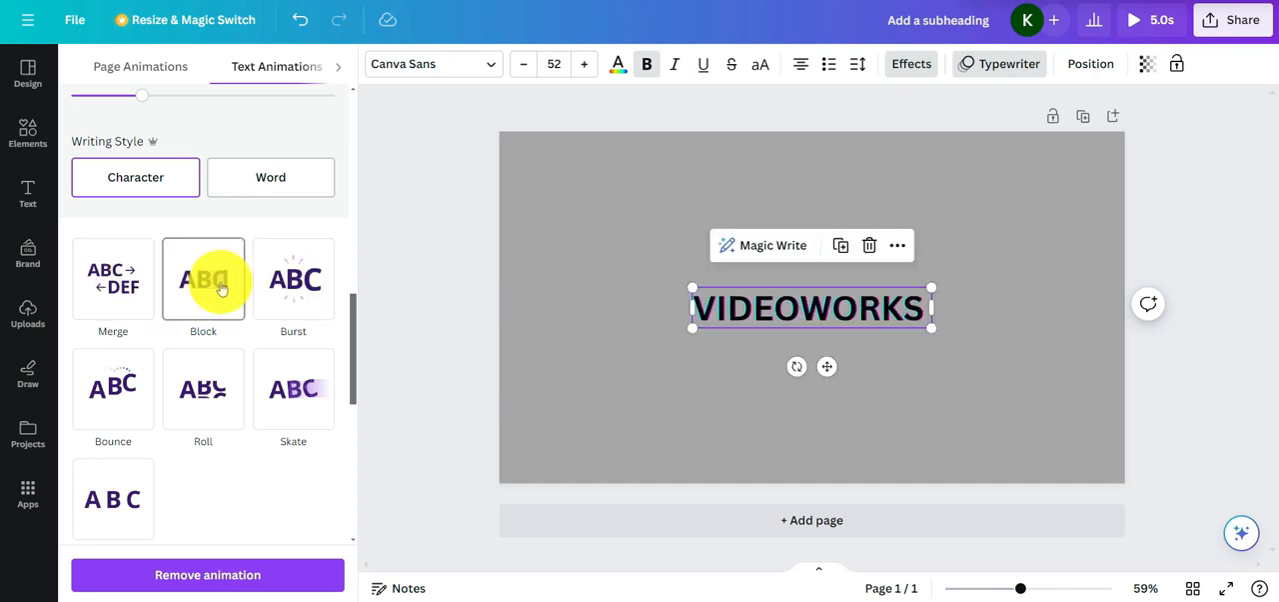
click(276, 289)
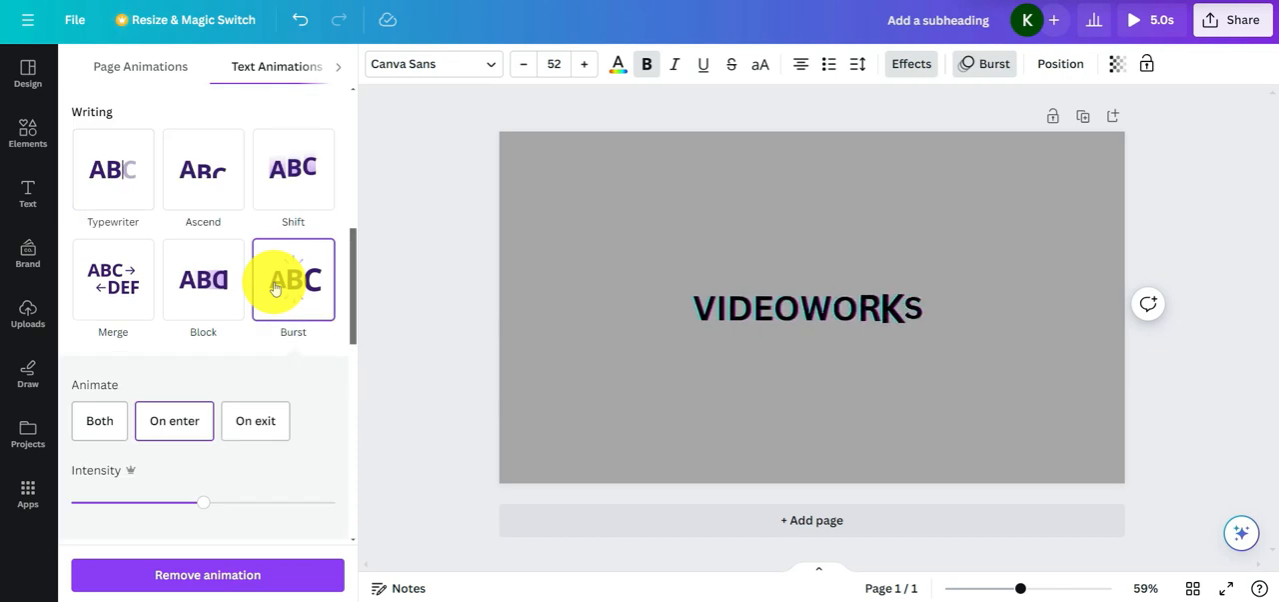
click(126, 428)
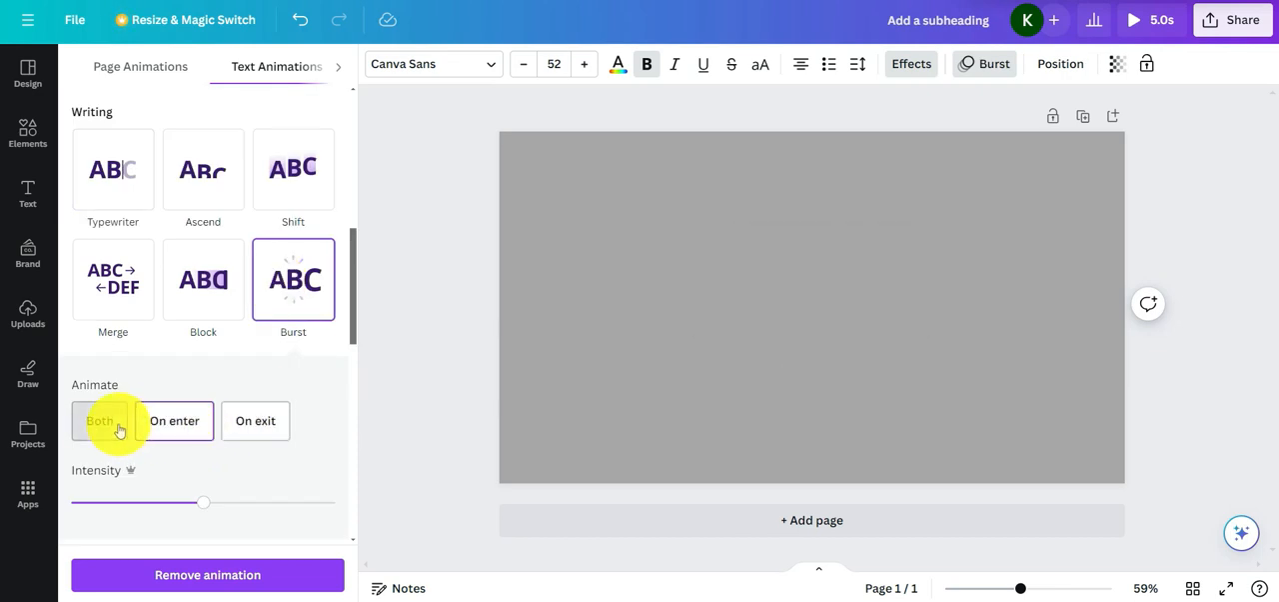
Add the Flicker motion effect to the VIDEOWORKS heading, try a faster speed and settle on a slower one
scroll(202, 400, down, 5)
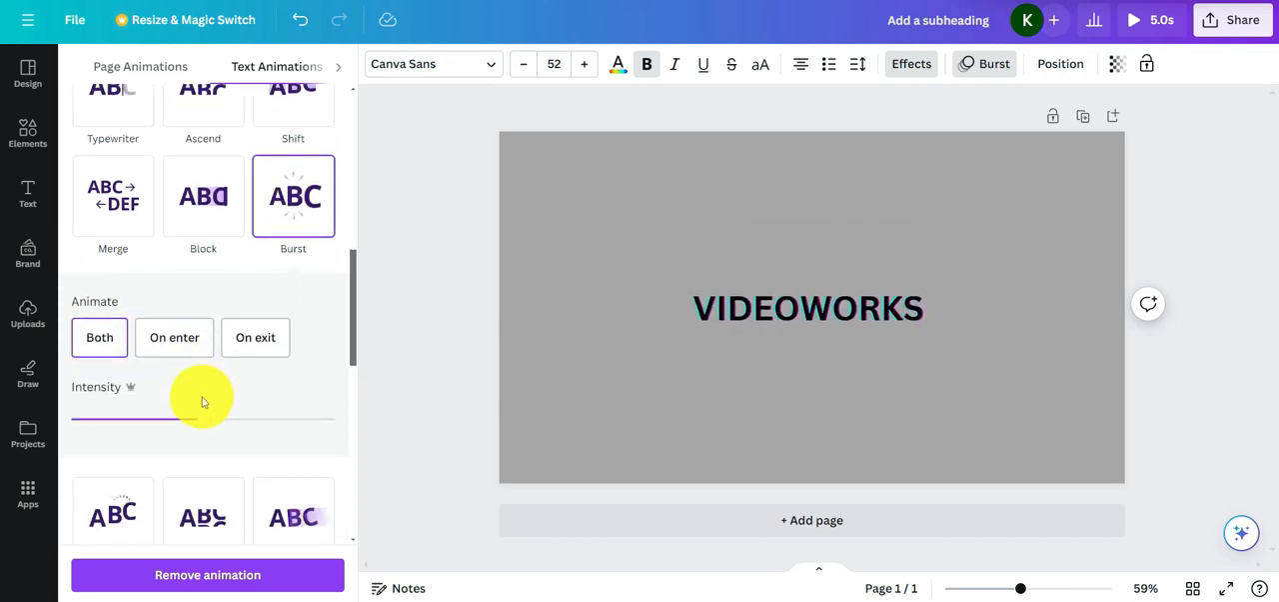
scroll(209, 405, down, 4)
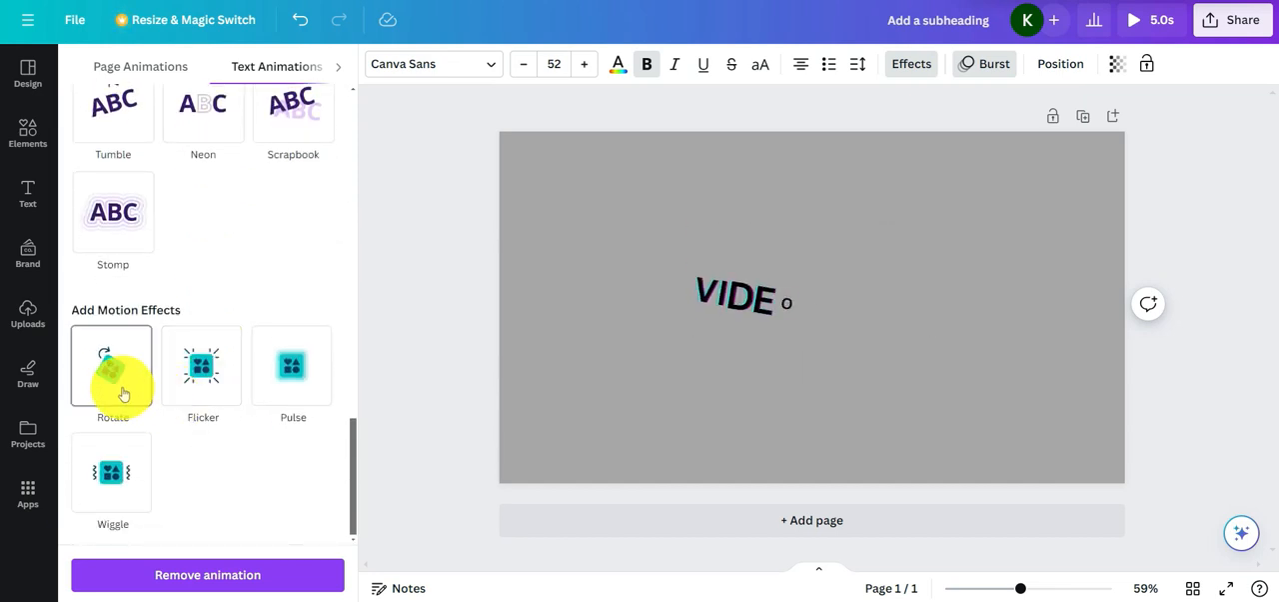
scroll(197, 268, up, 2)
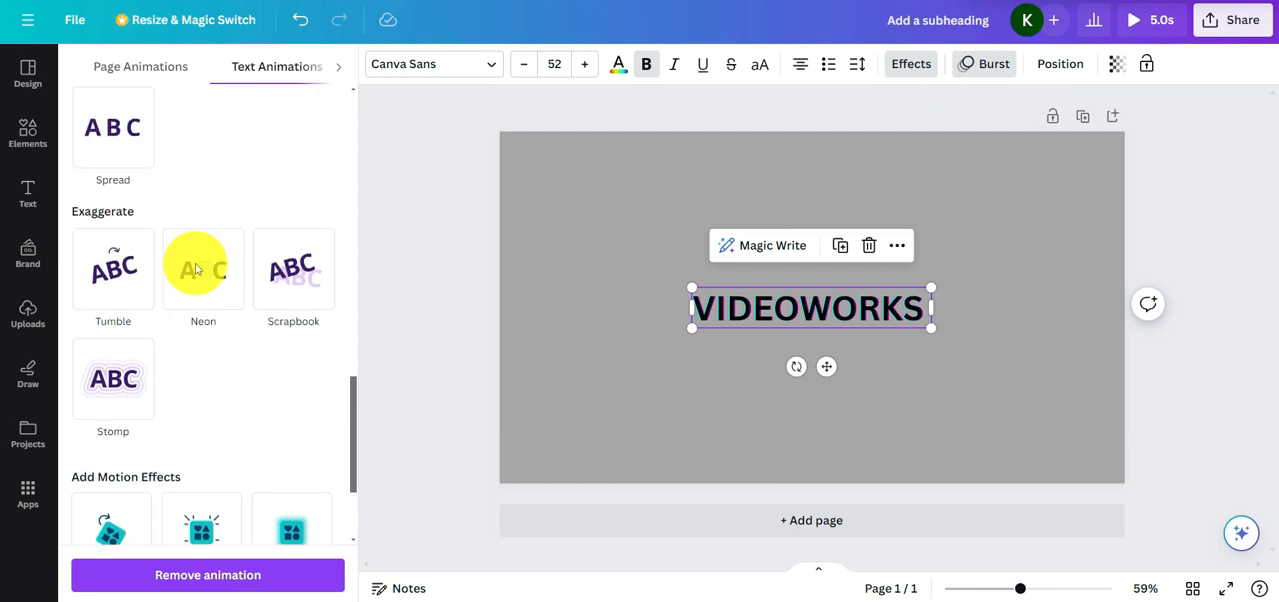
scroll(197, 268, up, 5)
scroll(197, 268, down, 2)
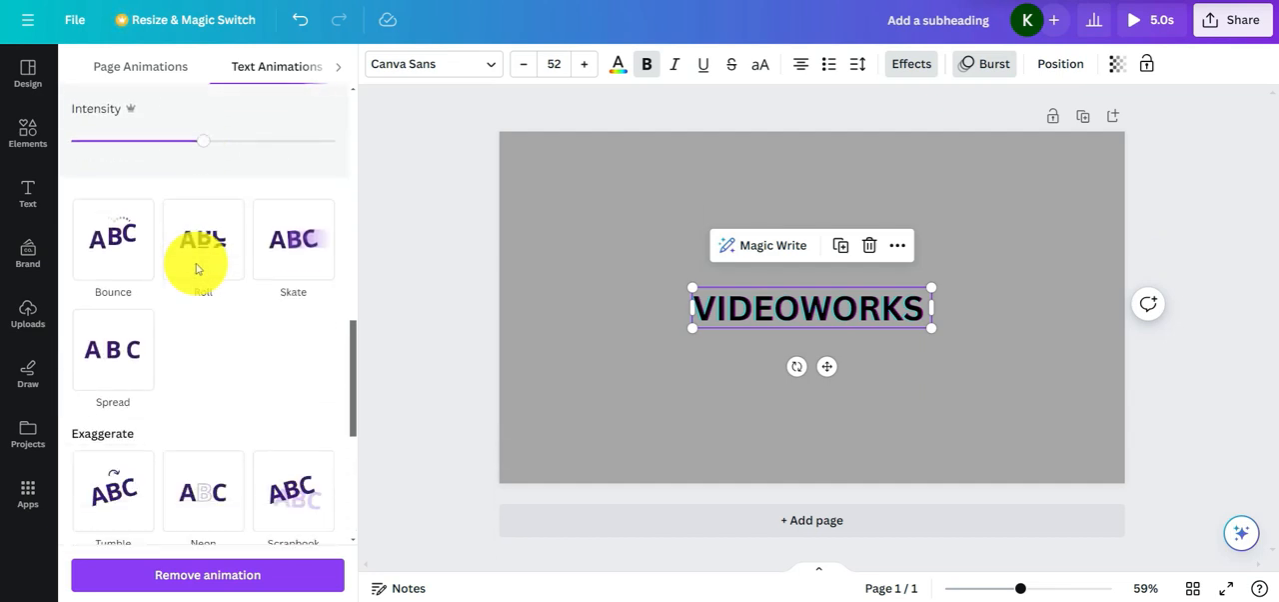
scroll(197, 268, down, 4)
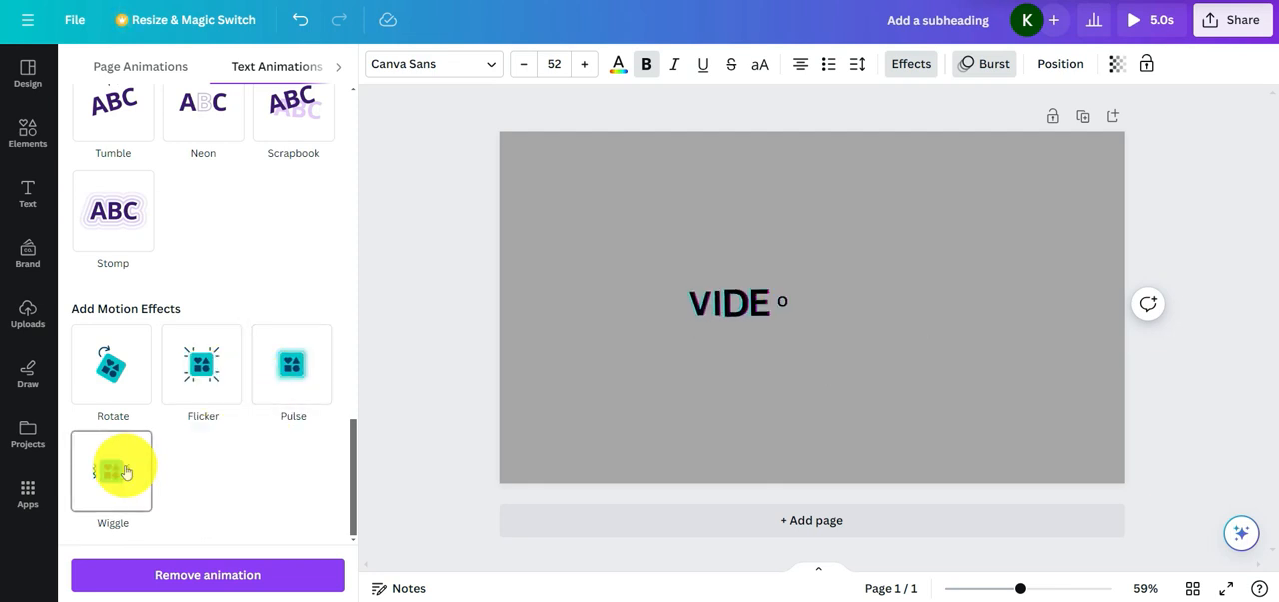
click(202, 385)
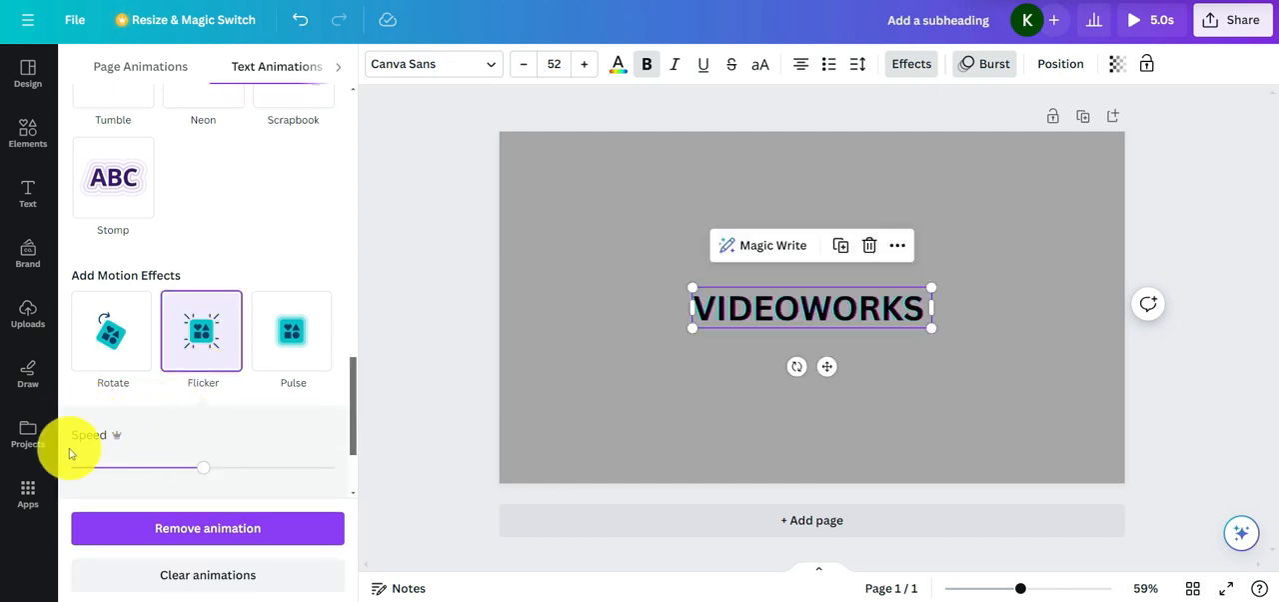
drag(203, 467, 247, 472)
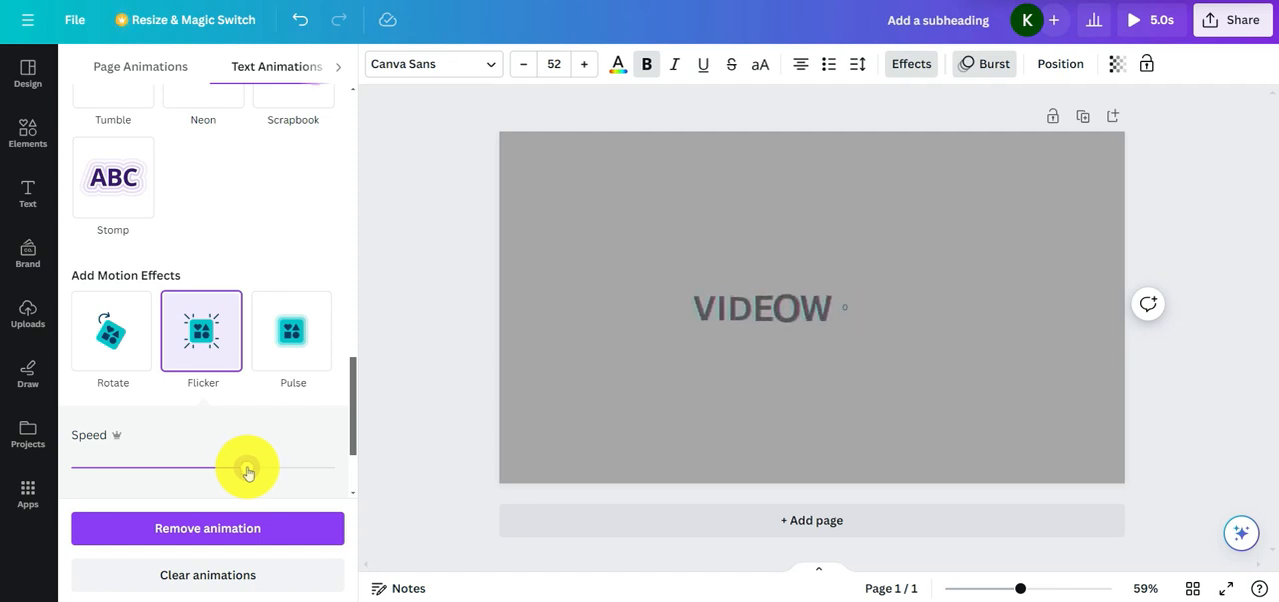
drag(248, 472, 139, 464)
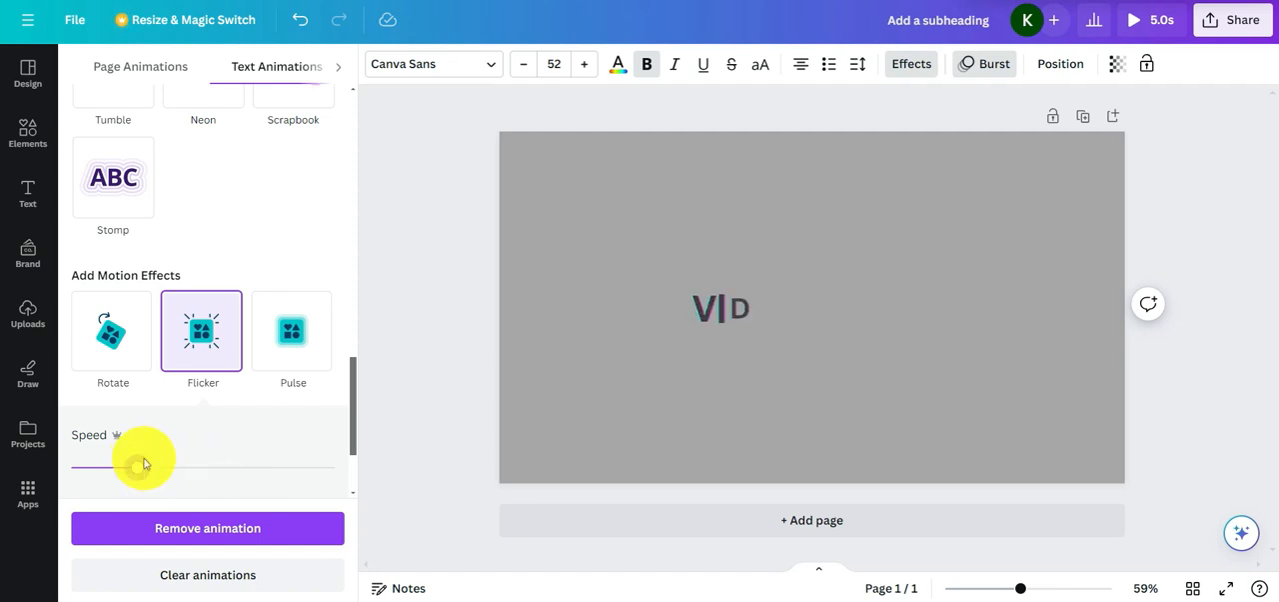
Apply the Breathe page animation, and check the VIDEOWORKS heading's text animation and position settings
scroll(234, 410, up, 10)
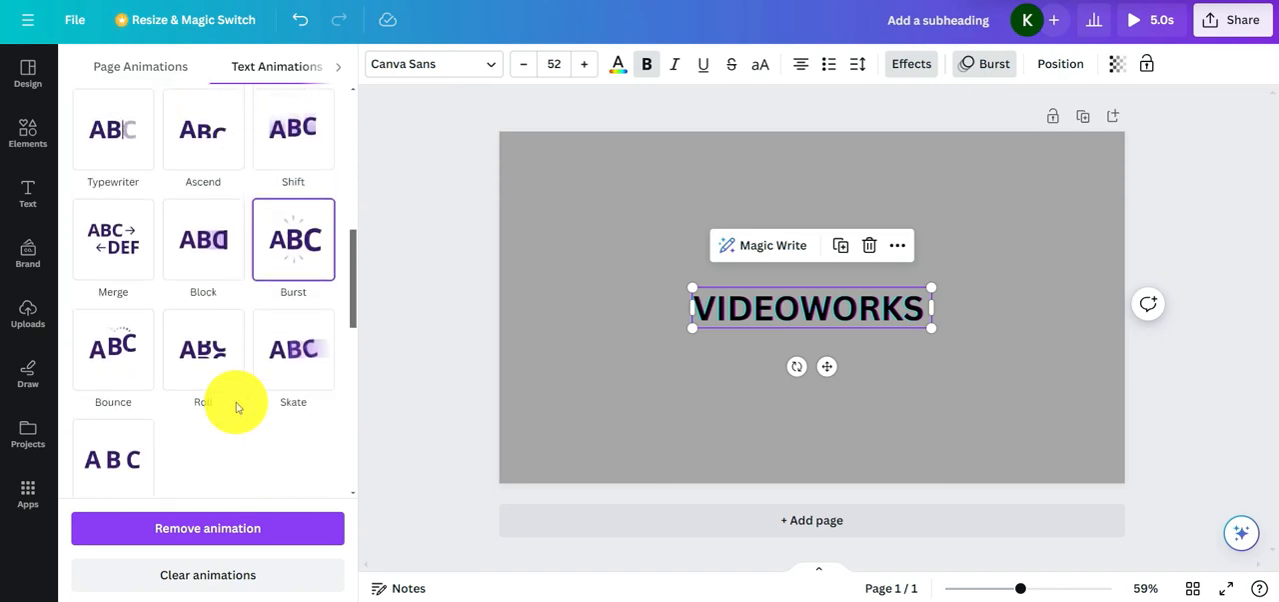
click(145, 70)
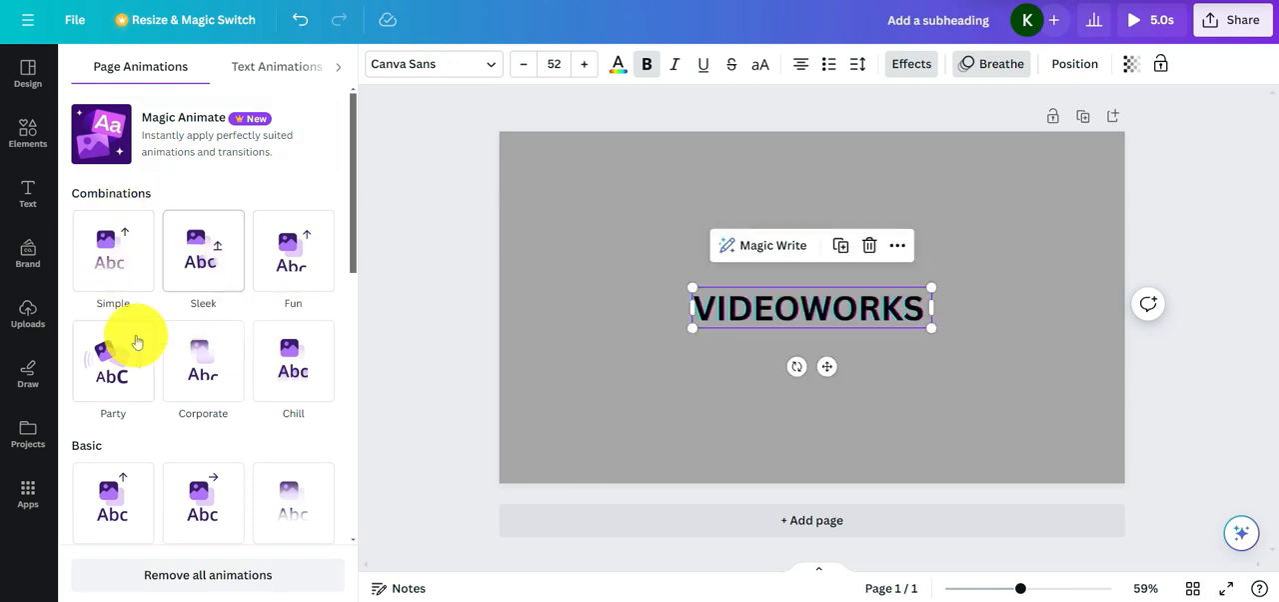
scroll(200, 345, down, 2)
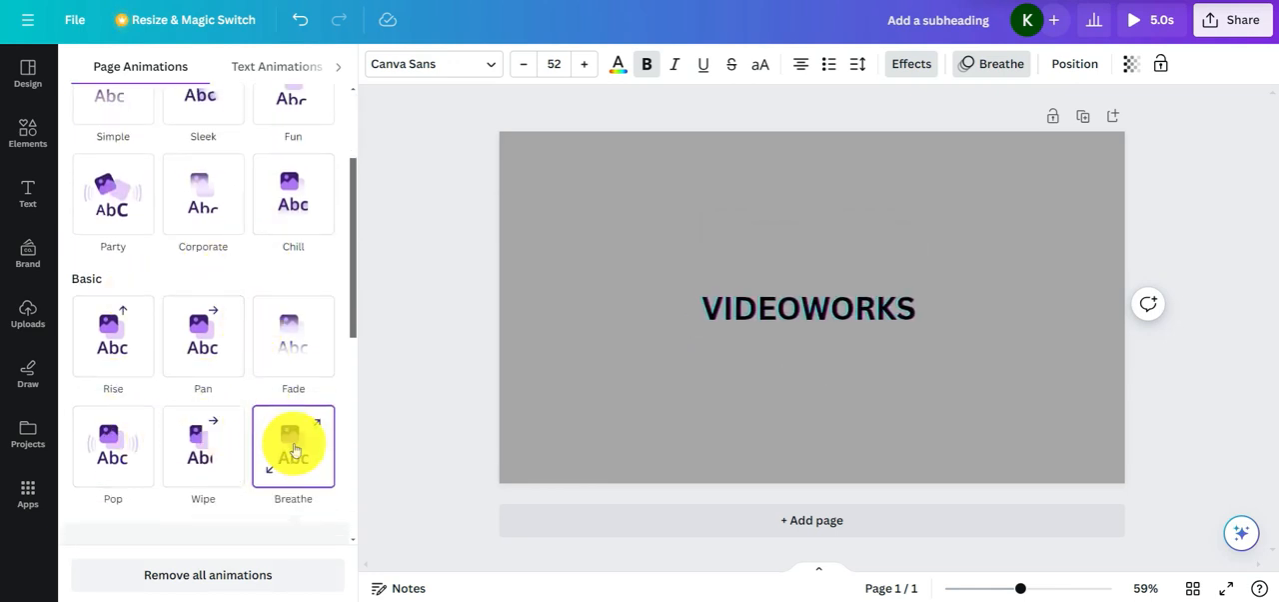
scroll(298, 440, up, 2)
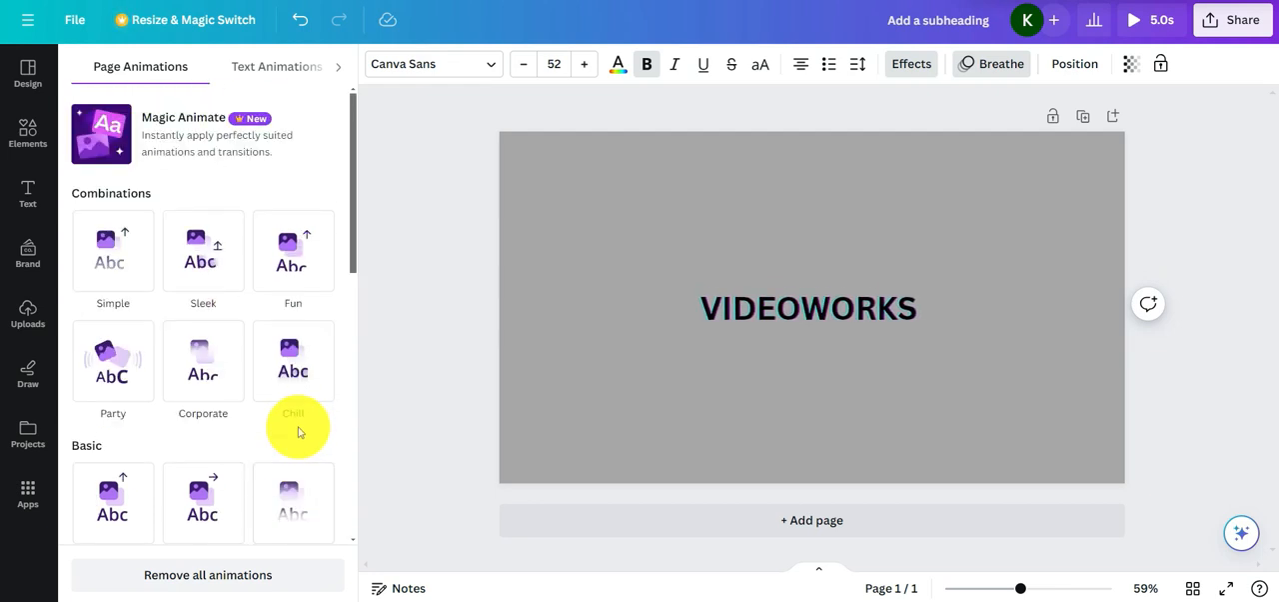
click(274, 68)
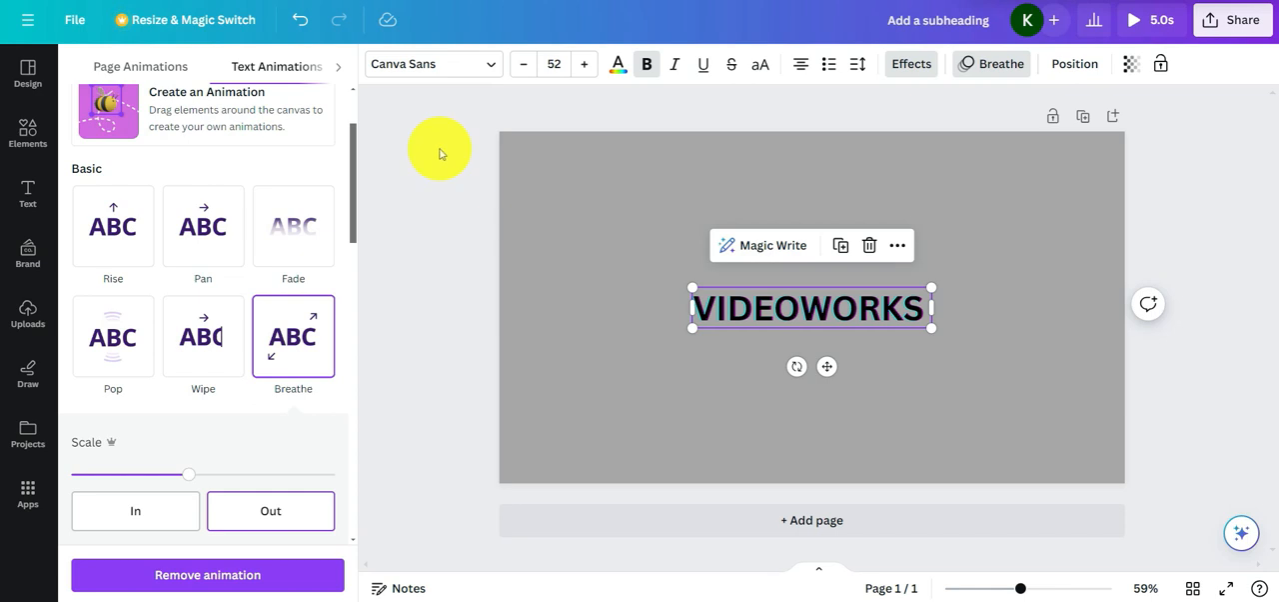
click(1076, 66)
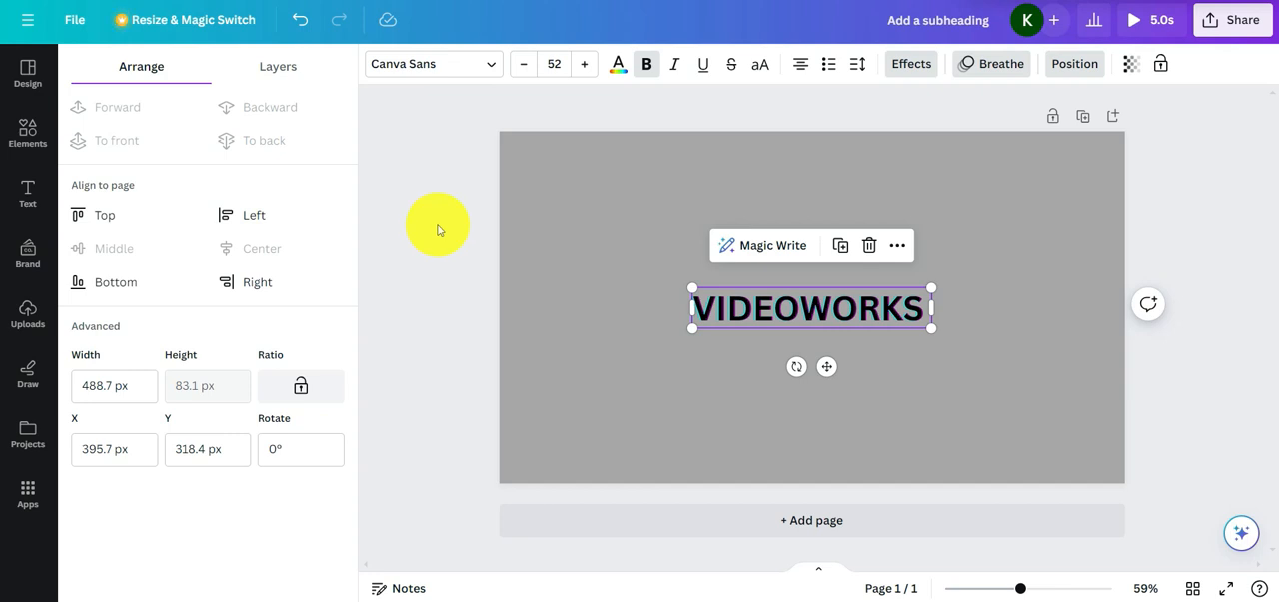
Search the elements library for "ice cream"
click(28, 143)
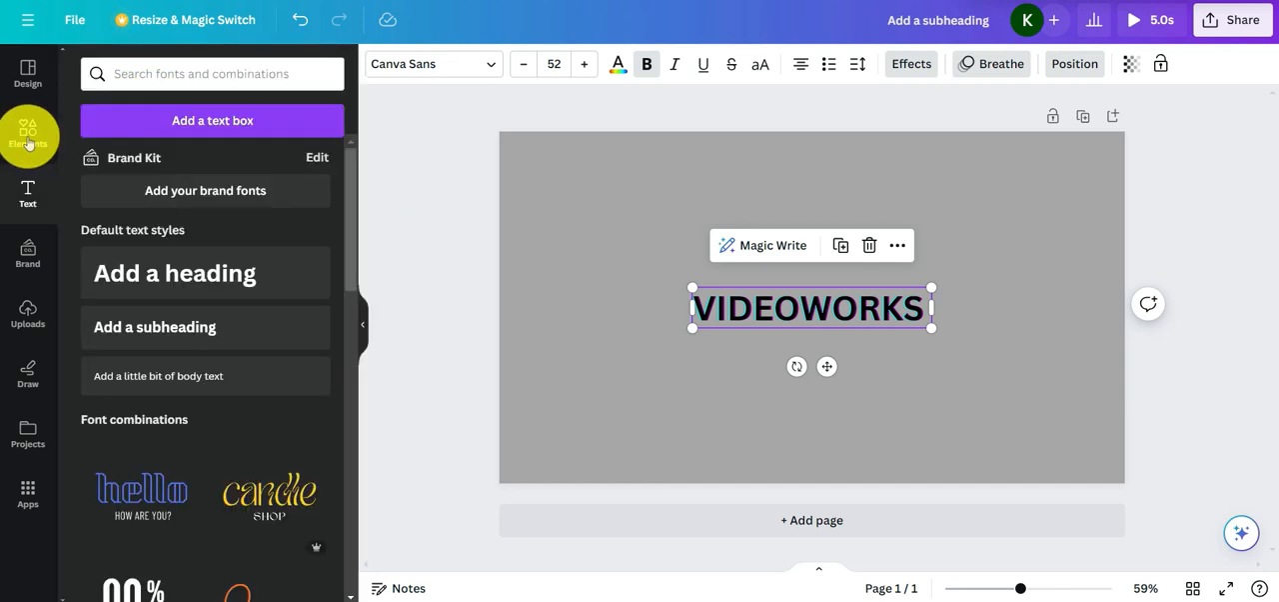
click(143, 75)
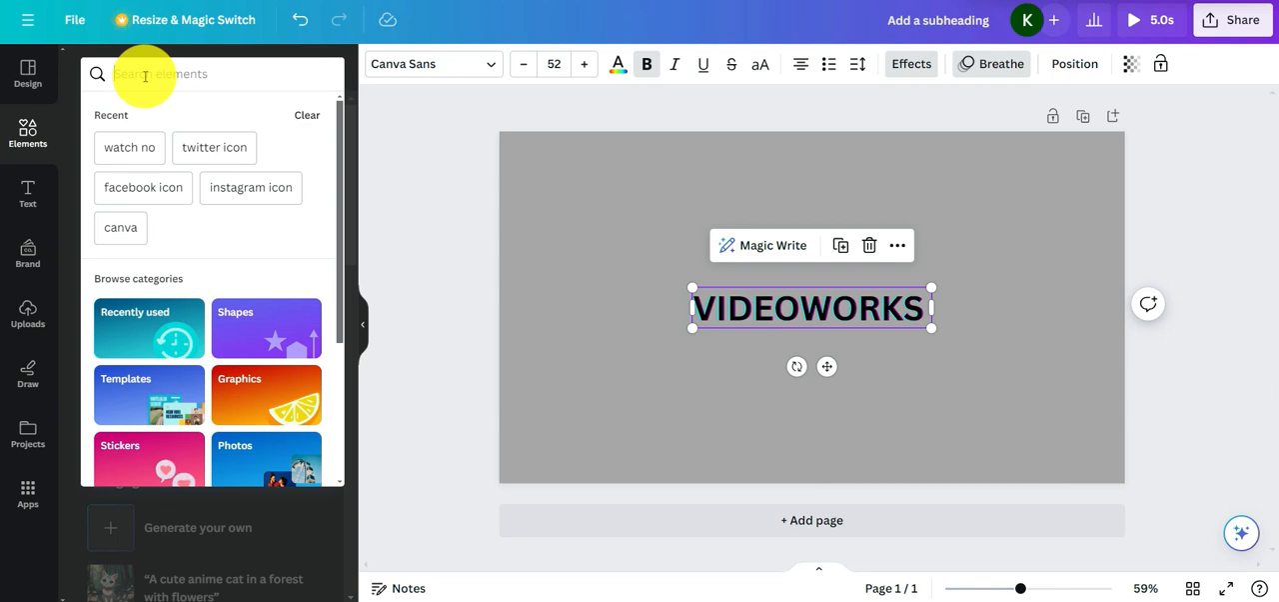
text(ice crea)
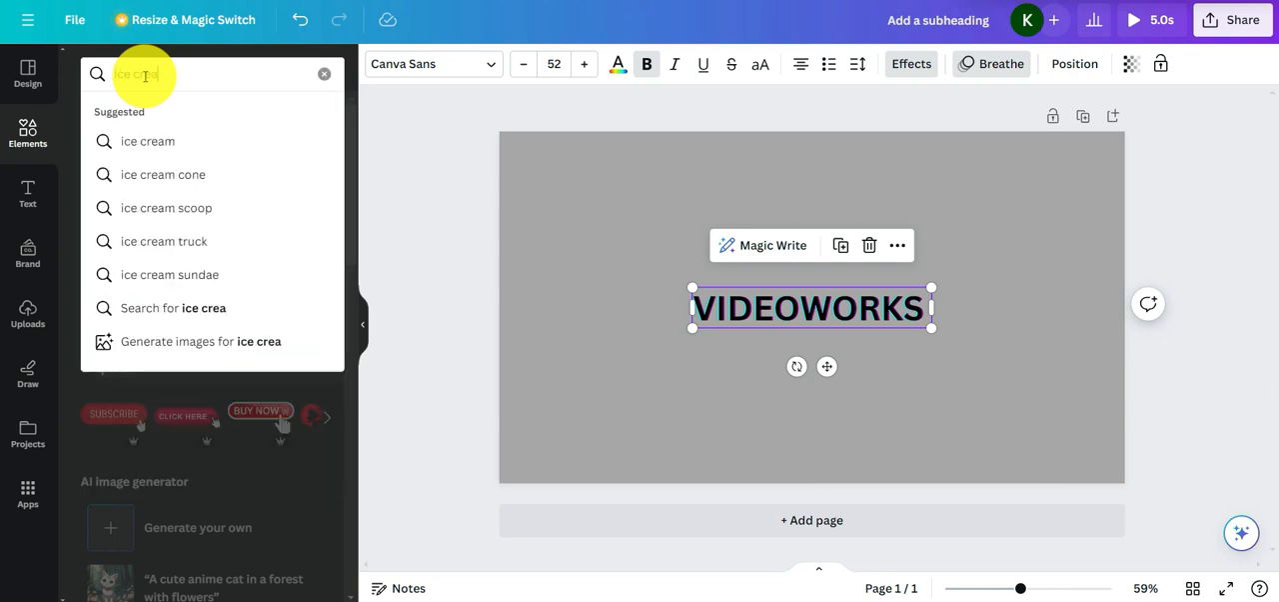
click(168, 140)
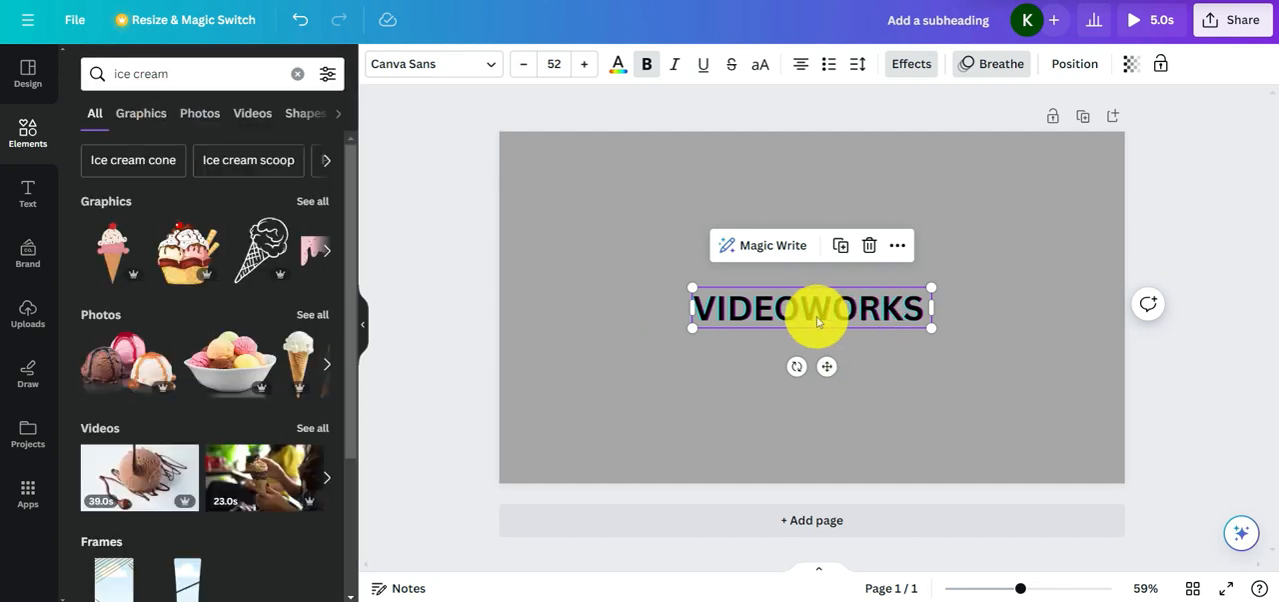
Move the VIDEOWORKS heading to the page's lower-right corner and add a coloured ice cream cone graphic in the page's upper-left area
drag(830, 309, 978, 449)
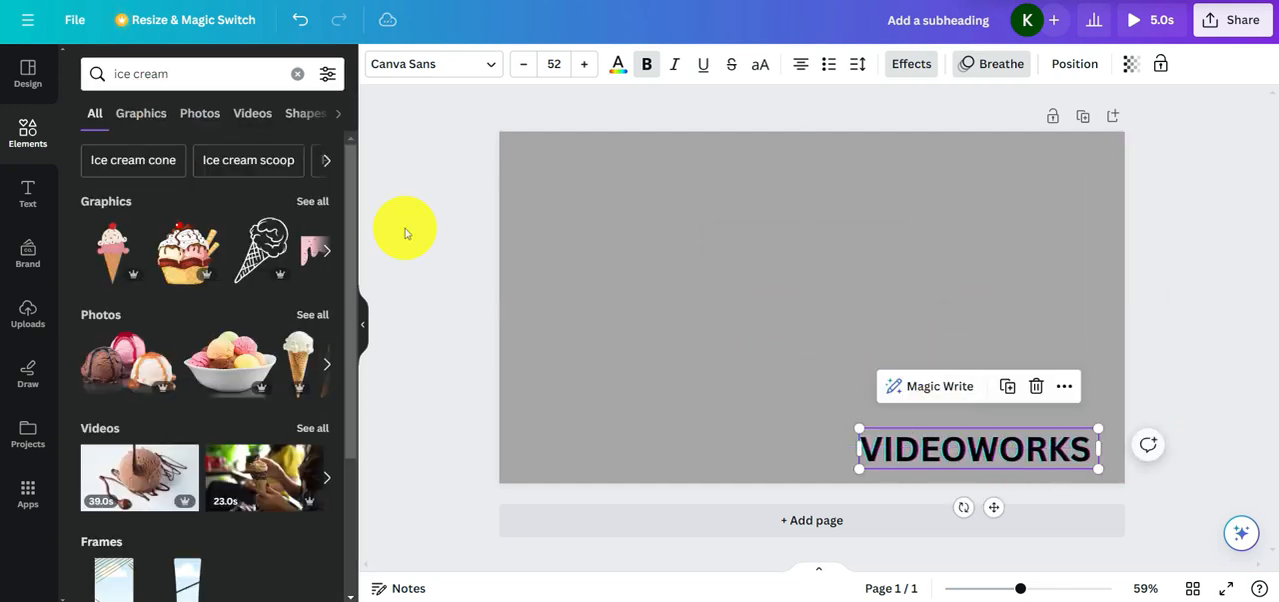
click(262, 265)
Add a rectangle shape to the middle of the page and fill it with black from the document colors
click(297, 73)
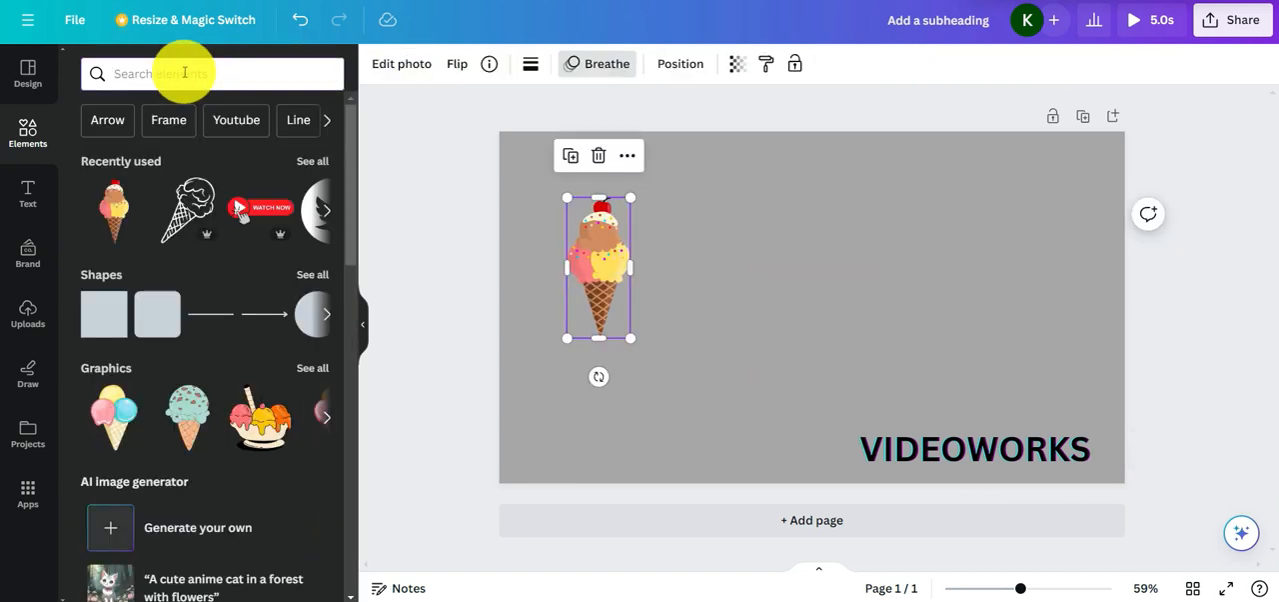
text(re)
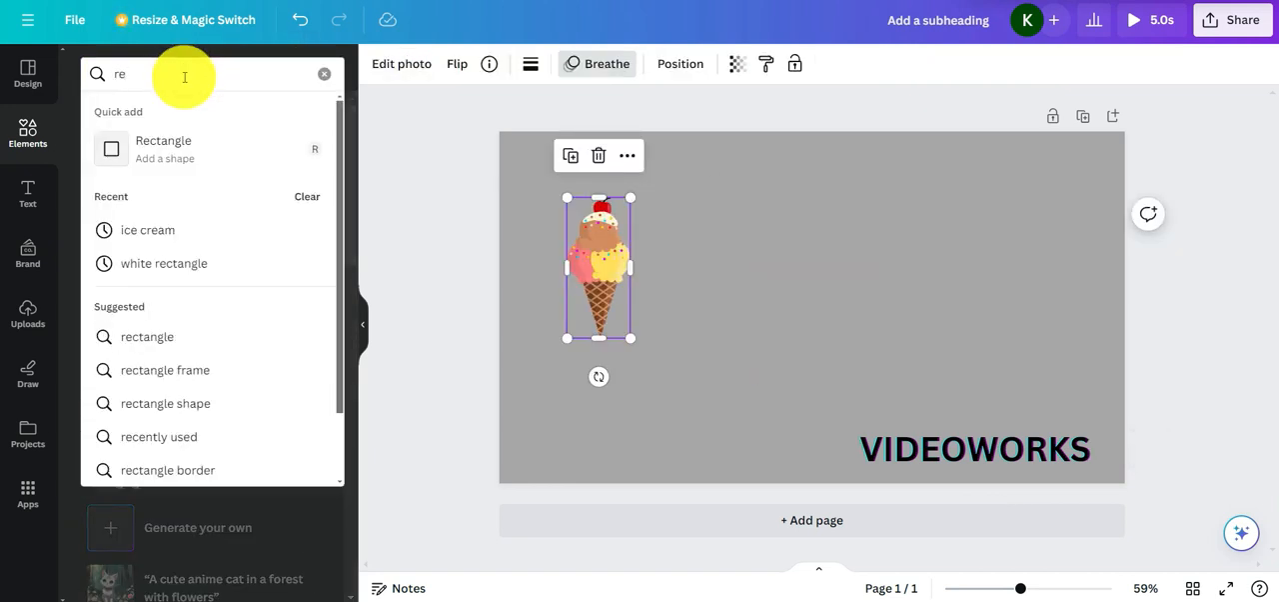
click(178, 158)
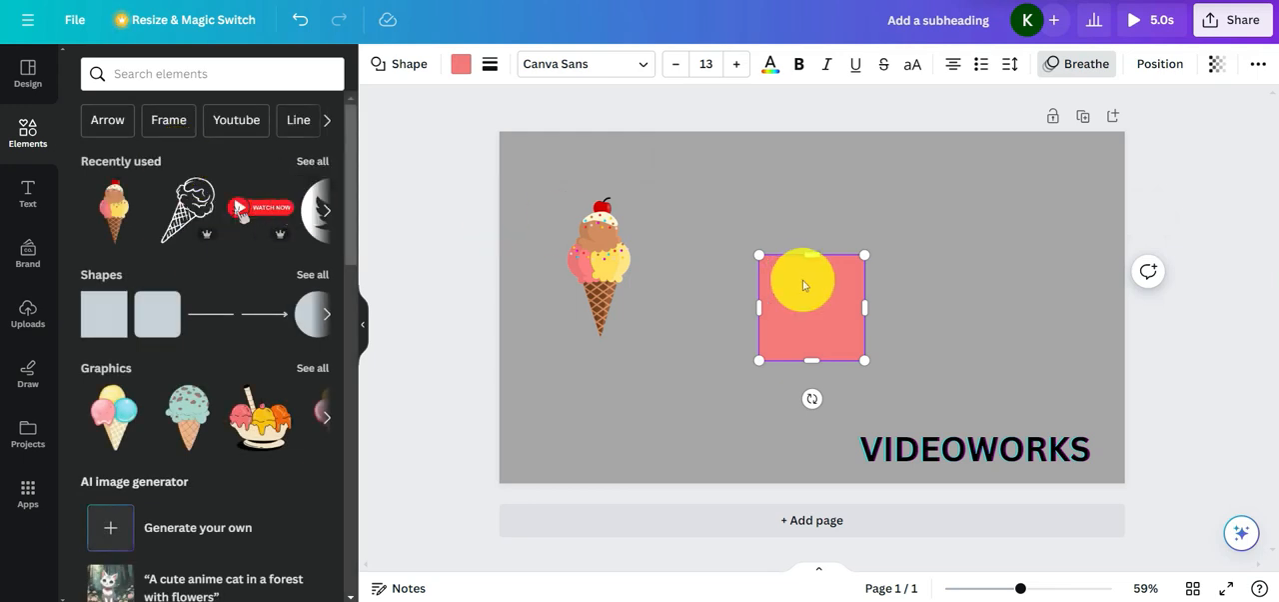
click(461, 64)
click(180, 165)
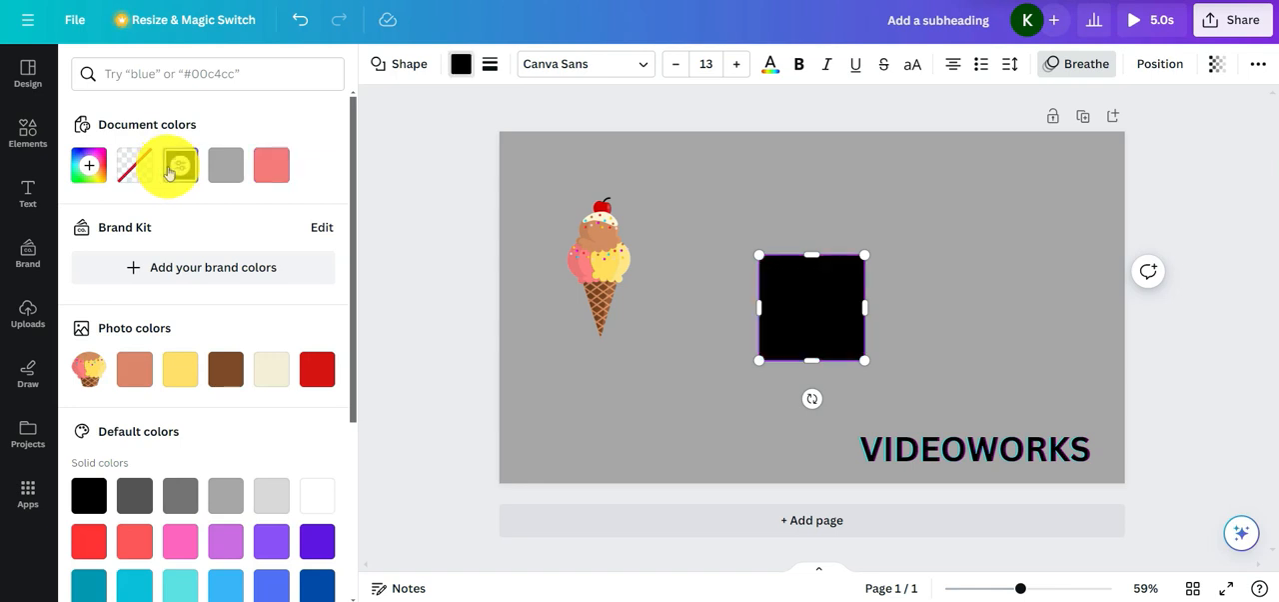
Fill the rectangle with white from the default solid colors after trying the gray document color
click(226, 168)
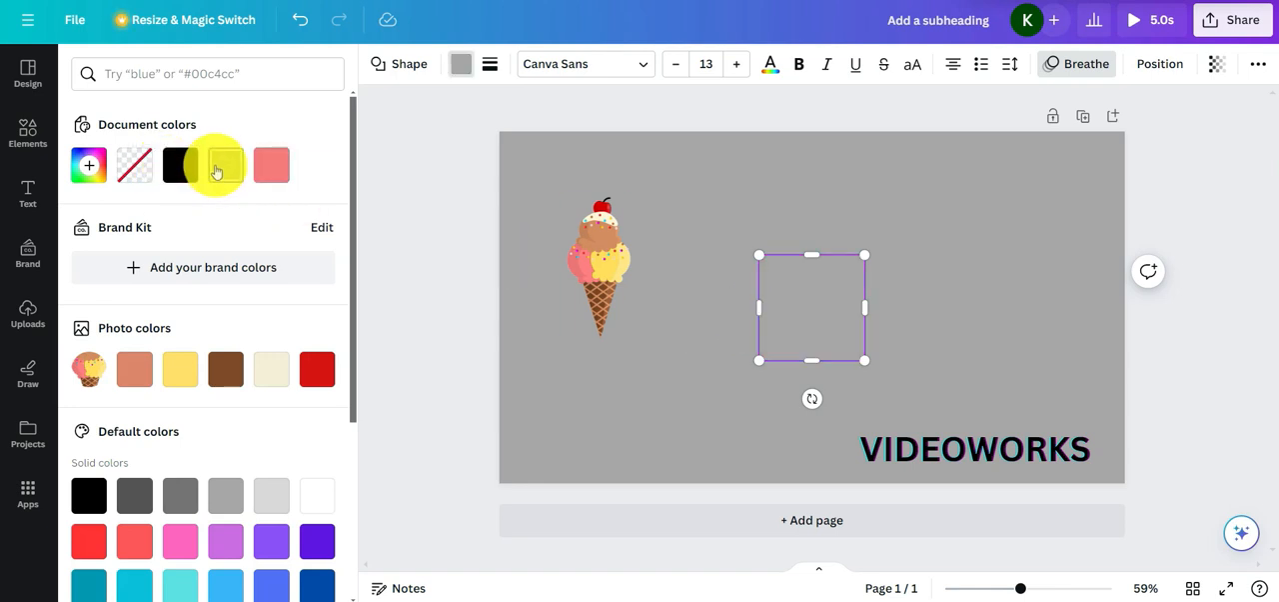
click(318, 490)
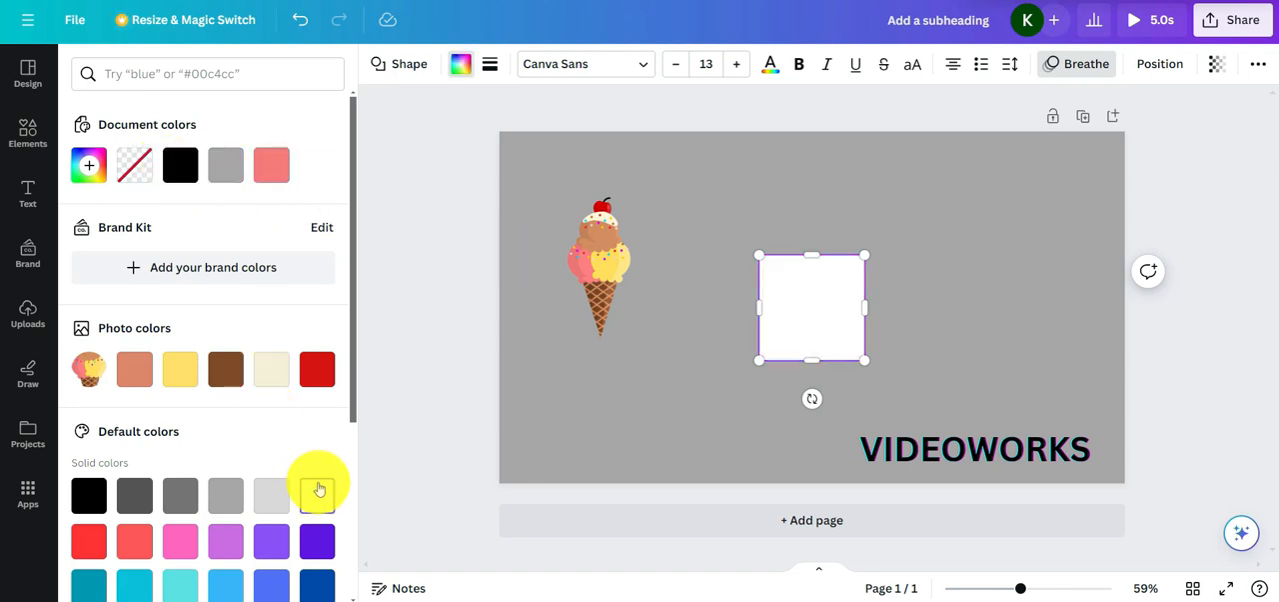
click(654, 332)
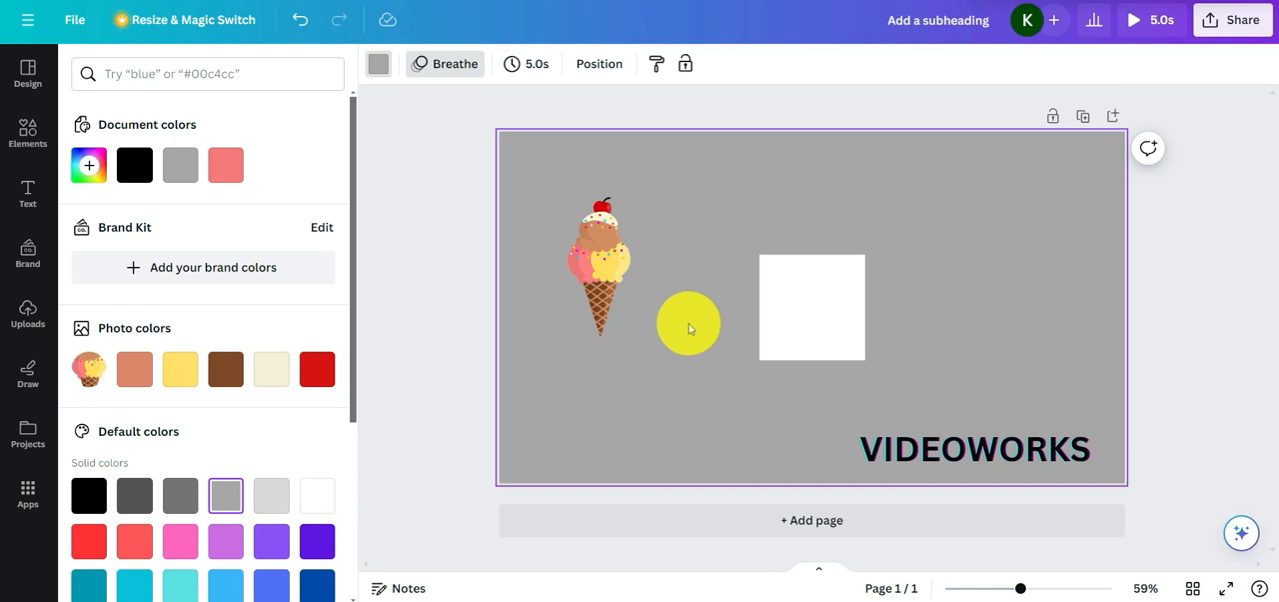
click(28, 131)
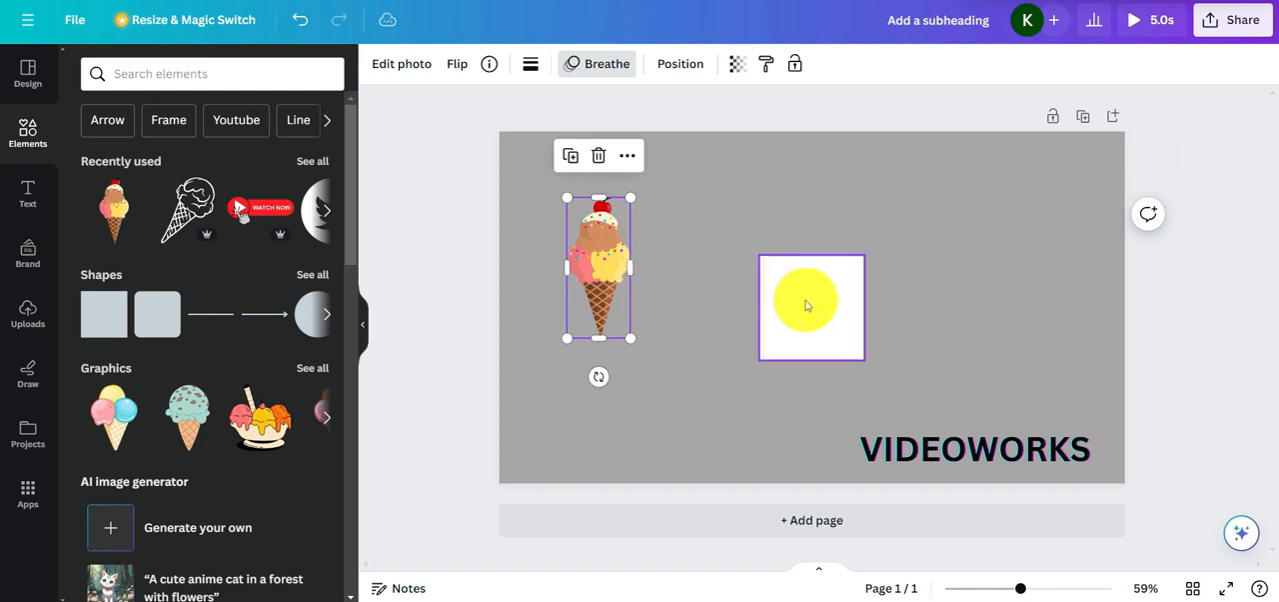
Shift the ice cream cone slightly within the page's upper-left area and move the white square over it
click(812, 303)
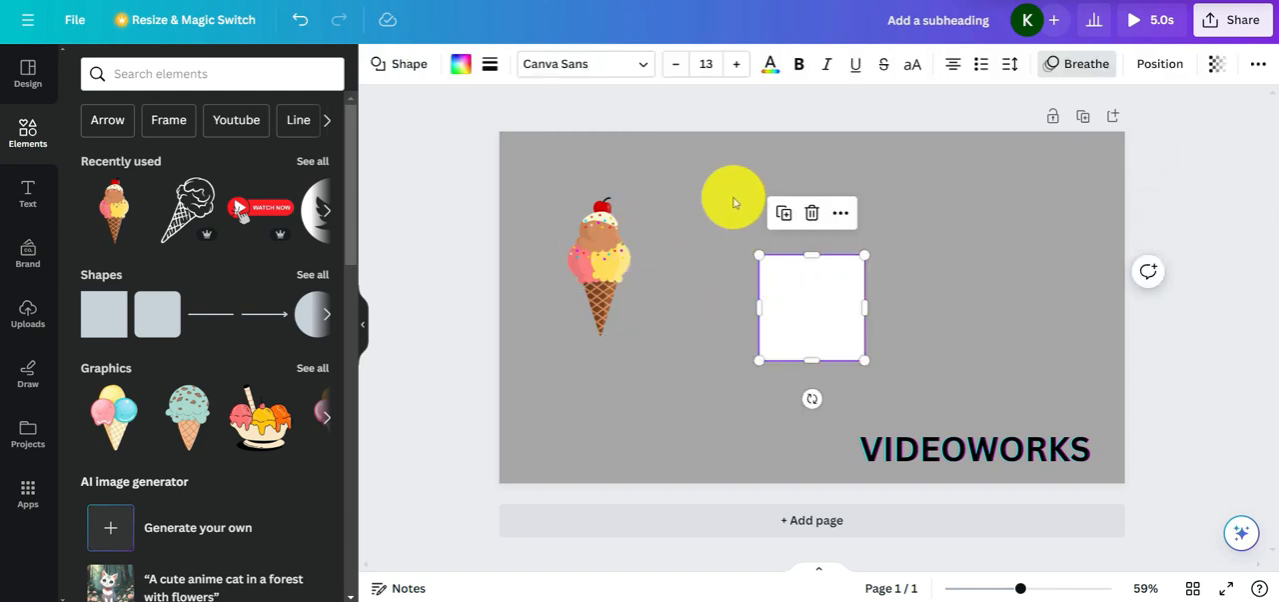
click(1169, 66)
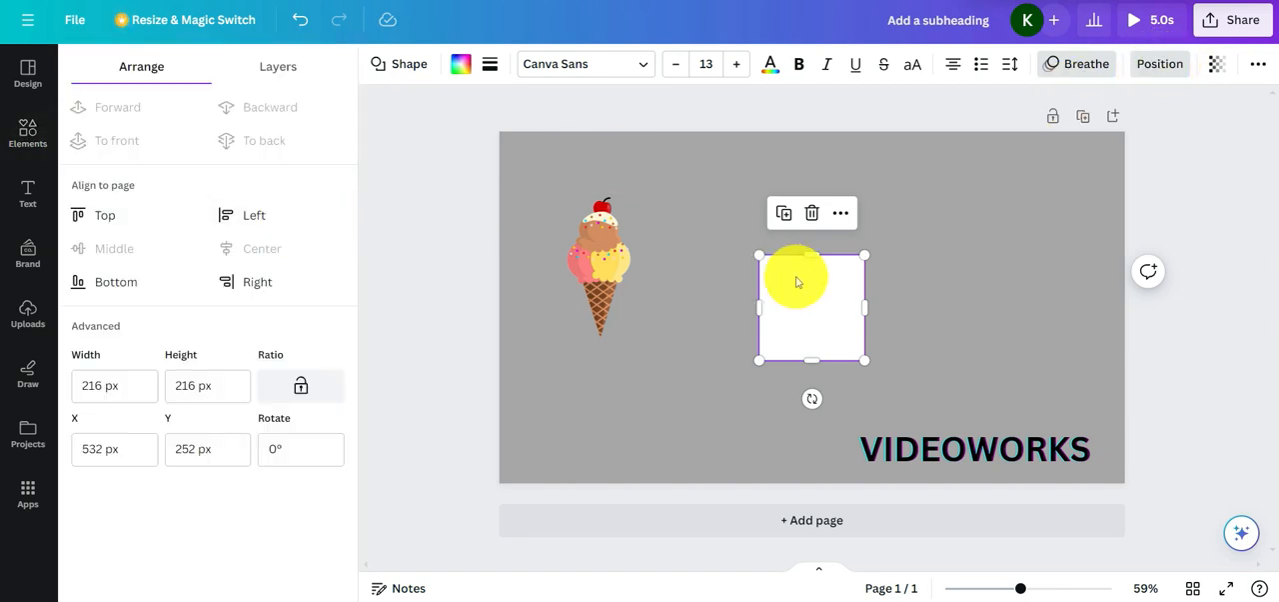
mouse_move(837, 300)
mouse_down()
mouse_move(674, 271)
mouse_move(817, 305)
mouse_up()
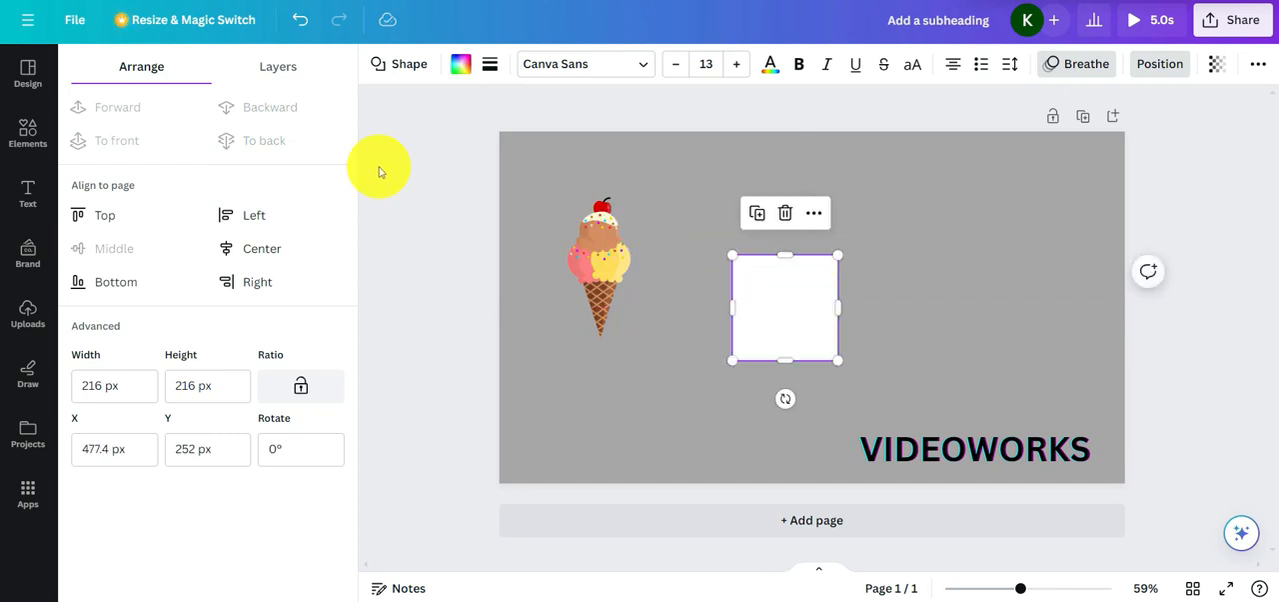
drag(603, 236, 556, 243)
drag(793, 309, 587, 236)
Bring the ice cream cone forward in front of the white square
click(681, 72)
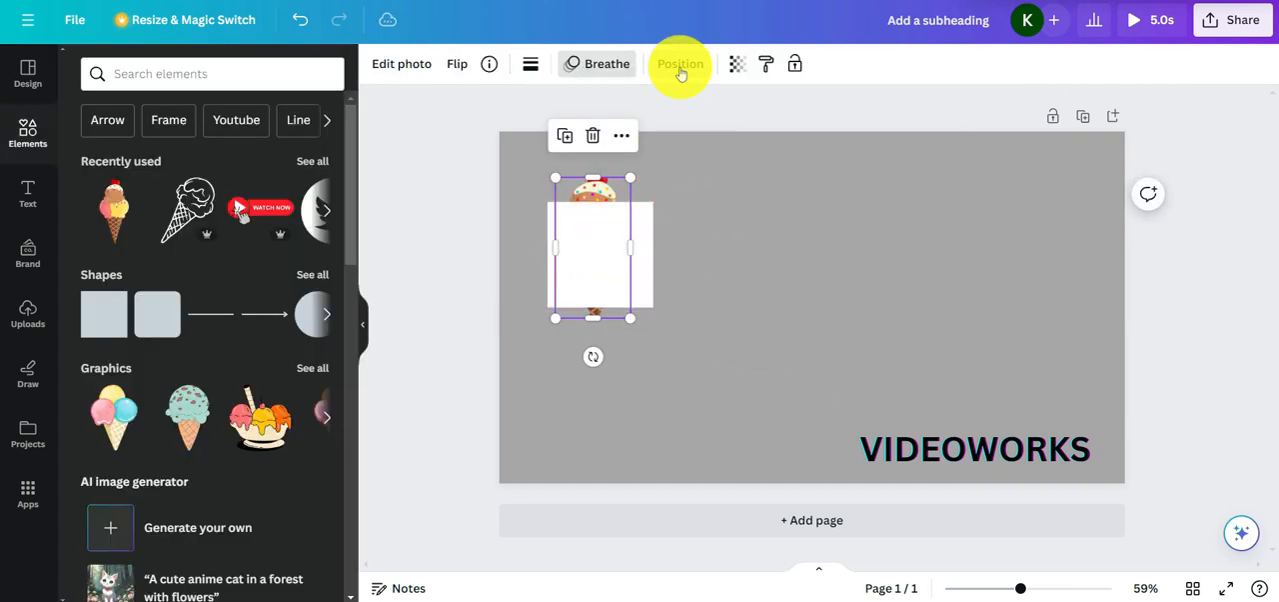
click(681, 72)
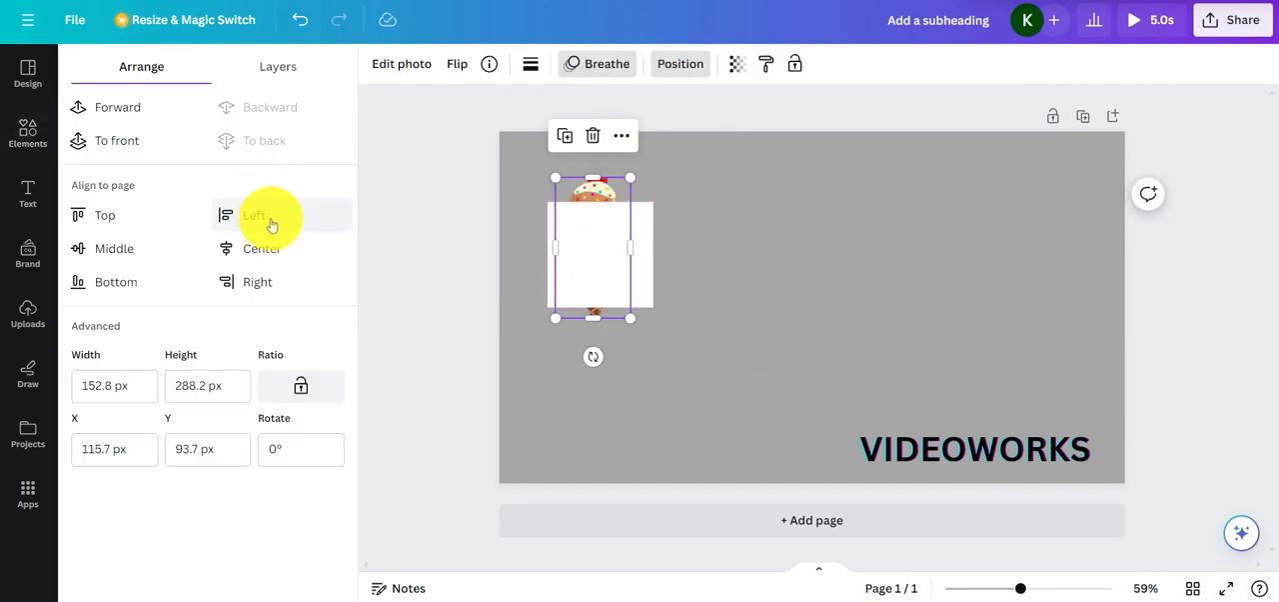
click(143, 110)
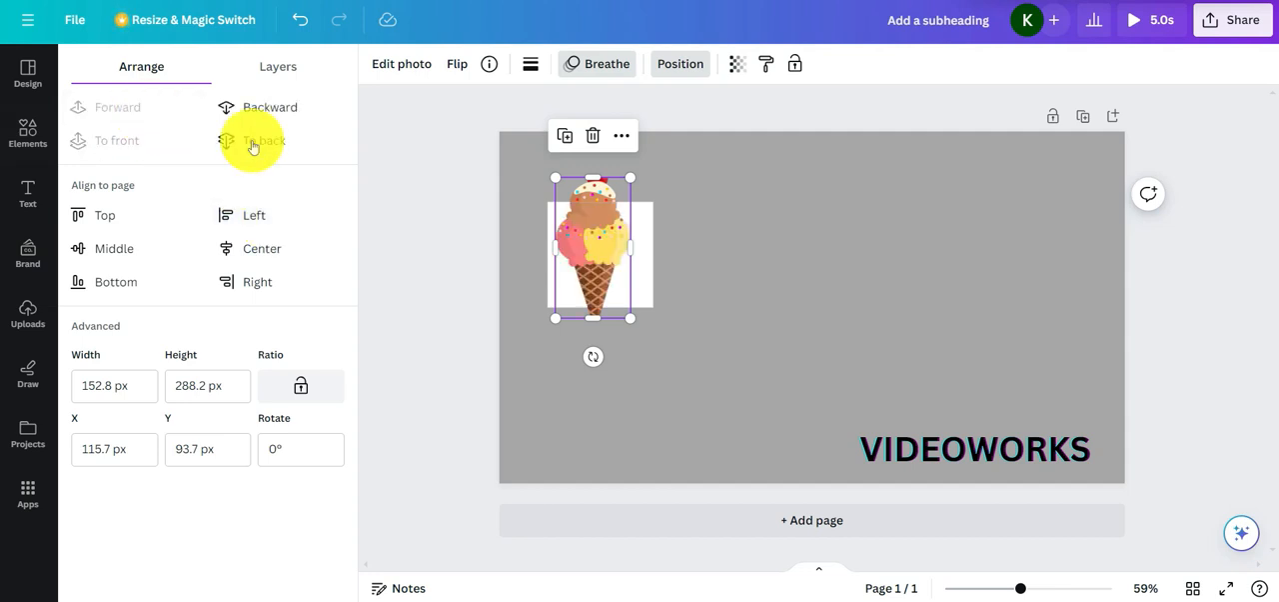
Replace the ice cream cone with a fresh copy beside the white square, scaled down to about 120 × 269 px
click(592, 135)
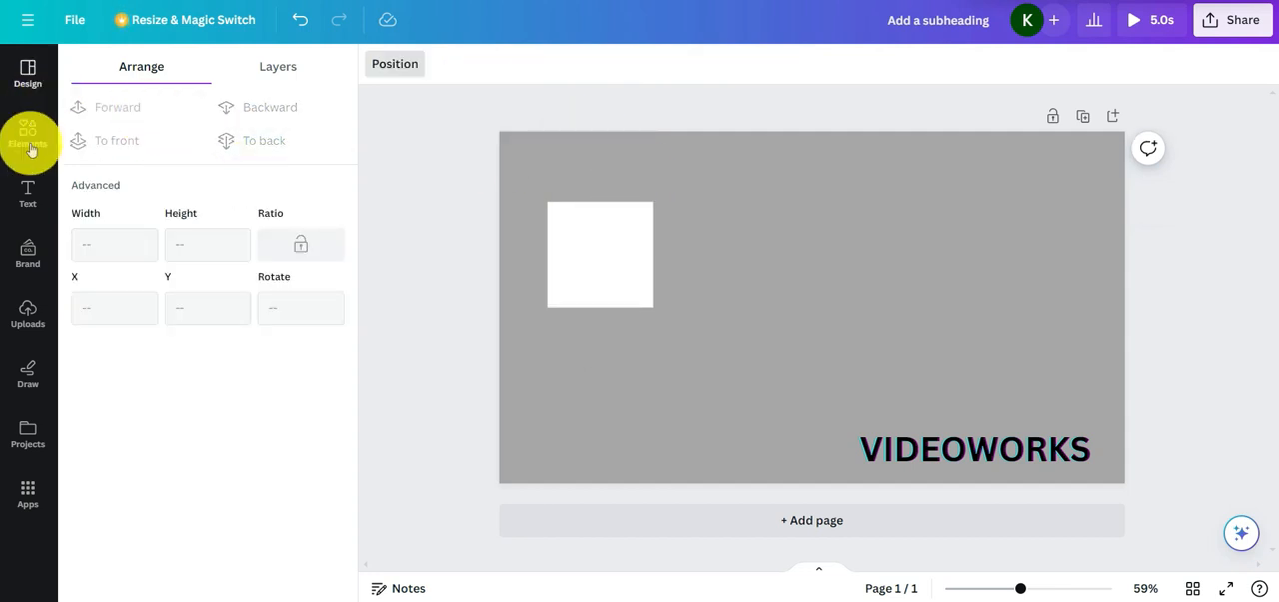
click(29, 145)
drag(114, 194, 754, 245)
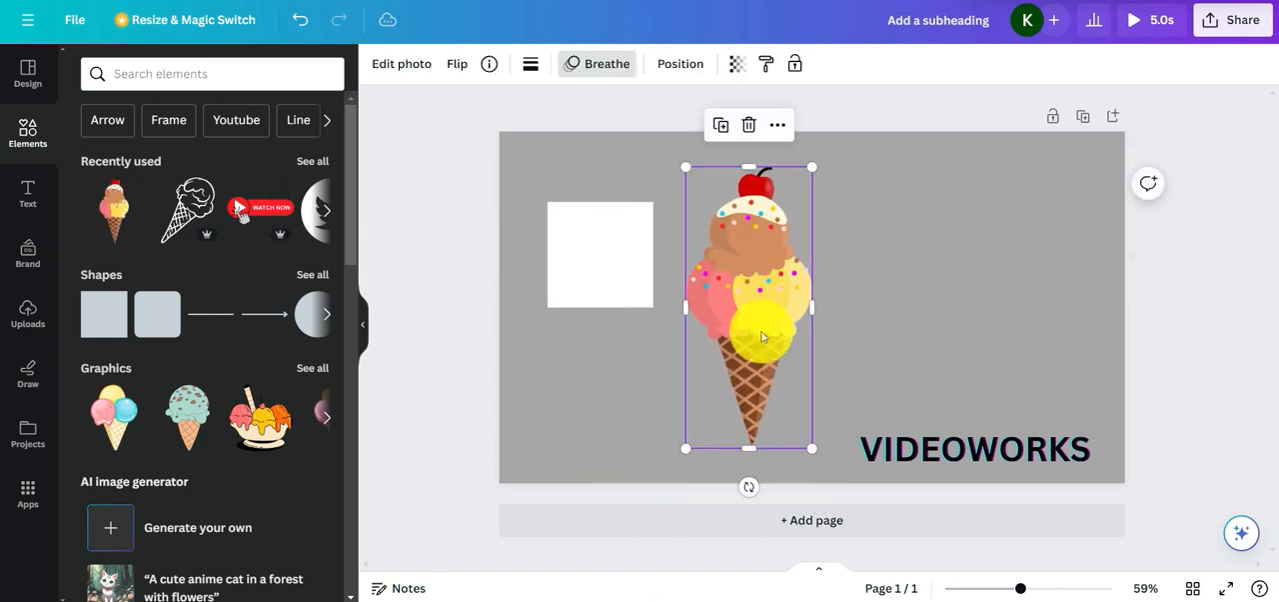
click(602, 243)
click(774, 419)
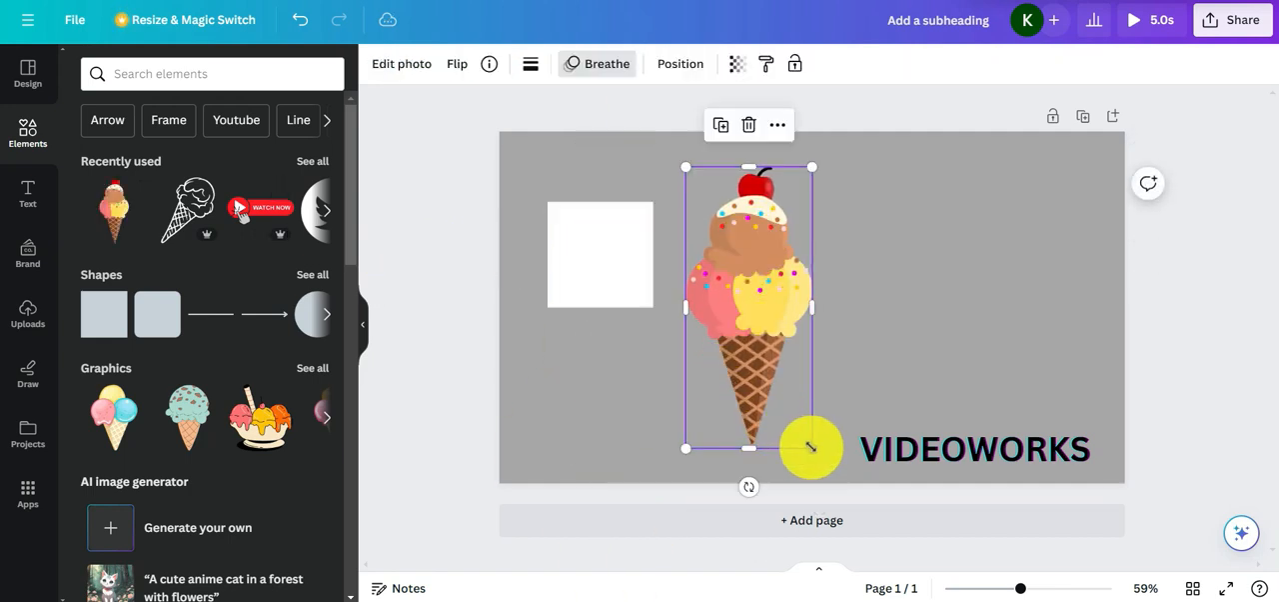
drag(812, 448, 713, 318)
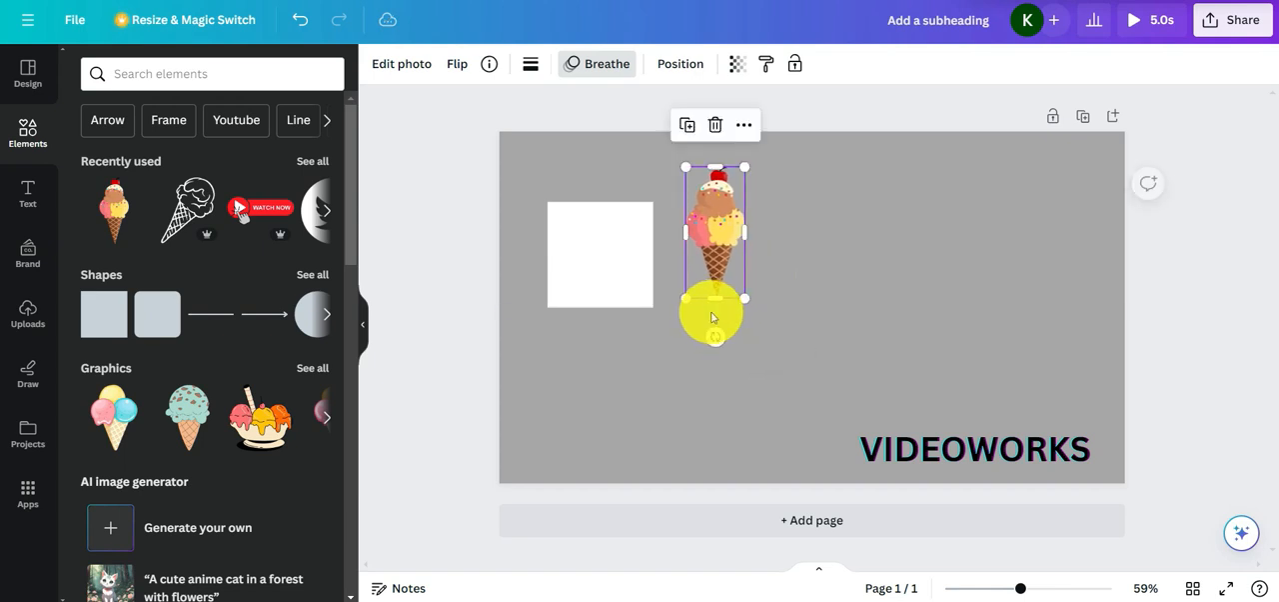
click(608, 378)
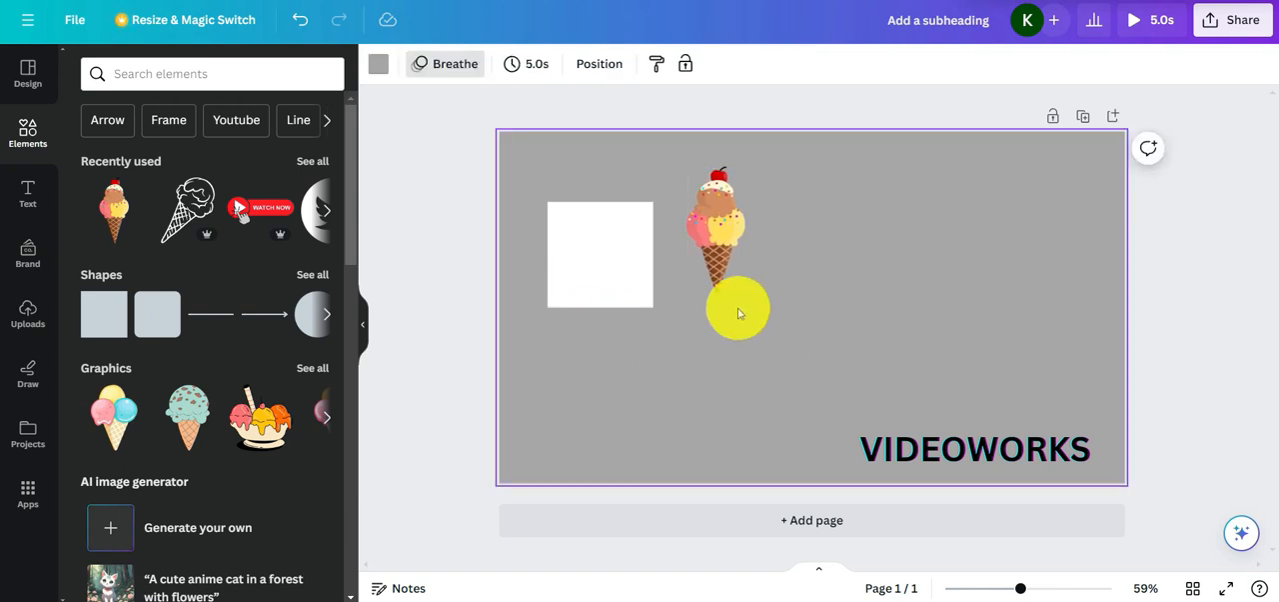
Place the ice cream cone over the white square and alternate its layer order, finishing with it sent to the back
click(718, 254)
drag(718, 254, 612, 256)
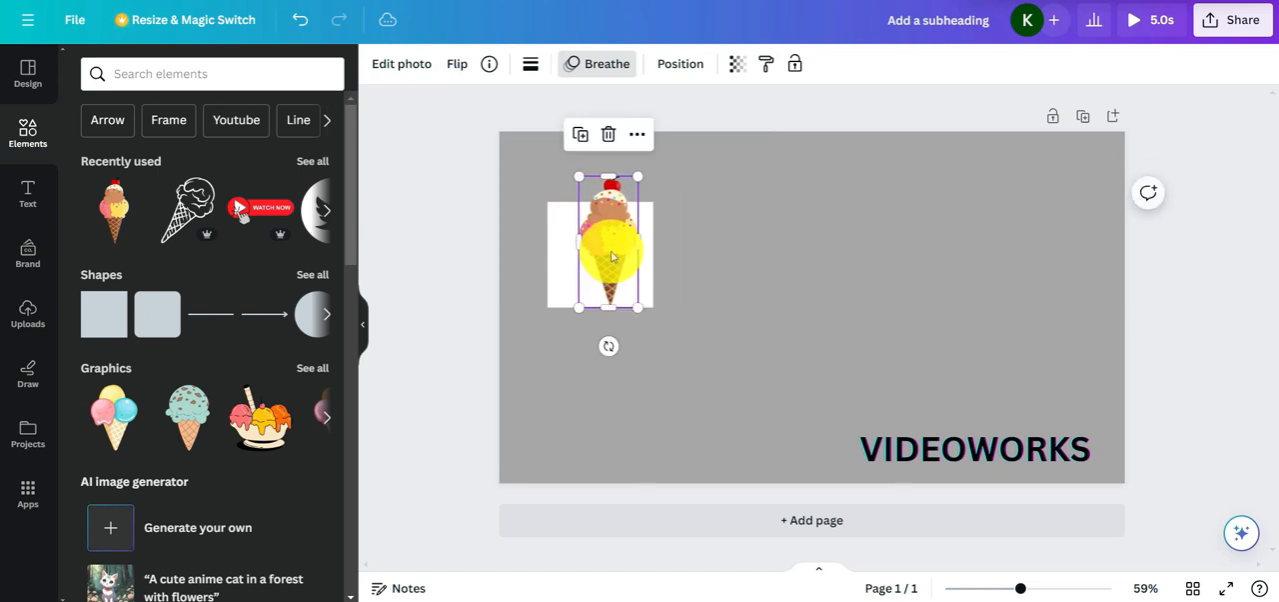
click(664, 64)
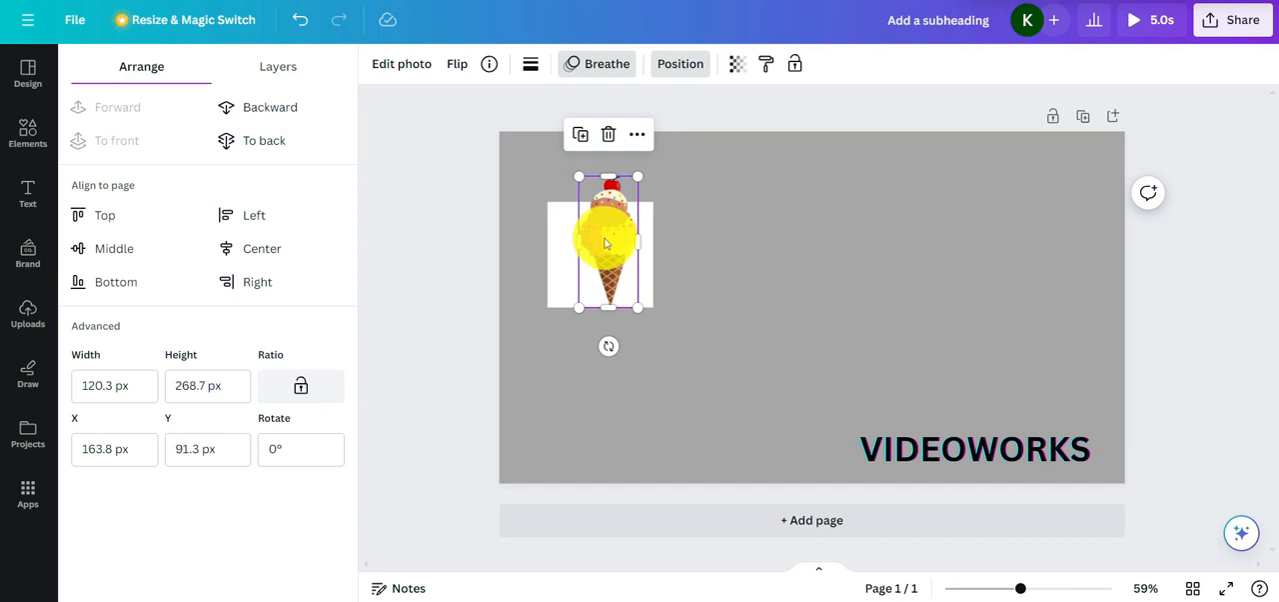
click(296, 112)
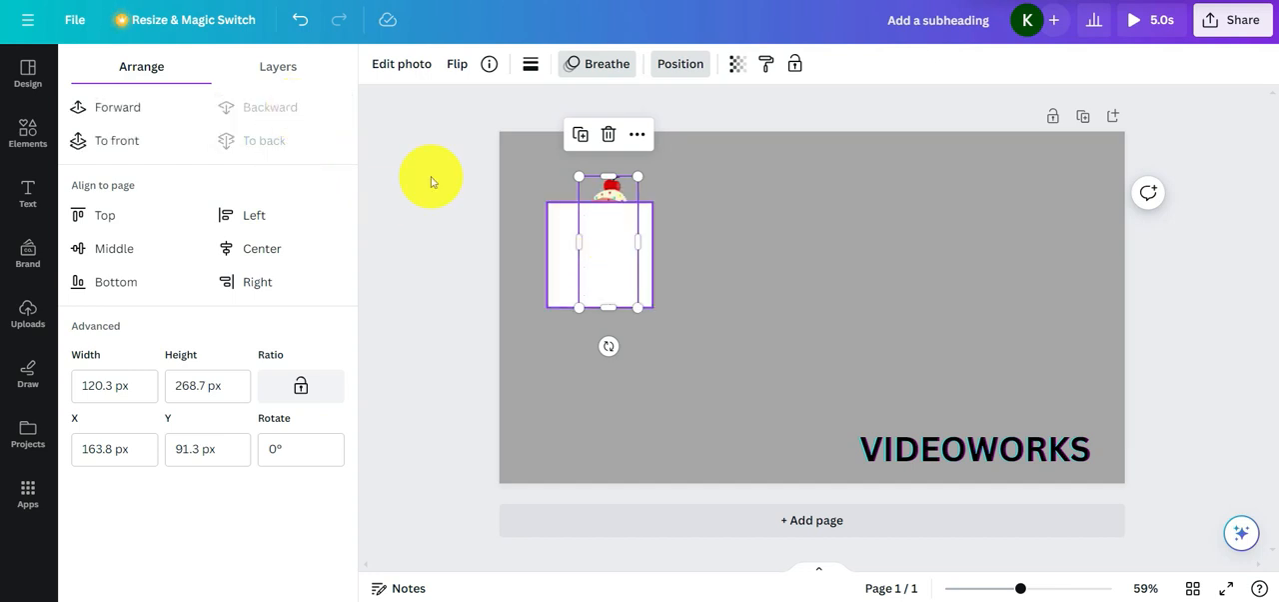
click(171, 109)
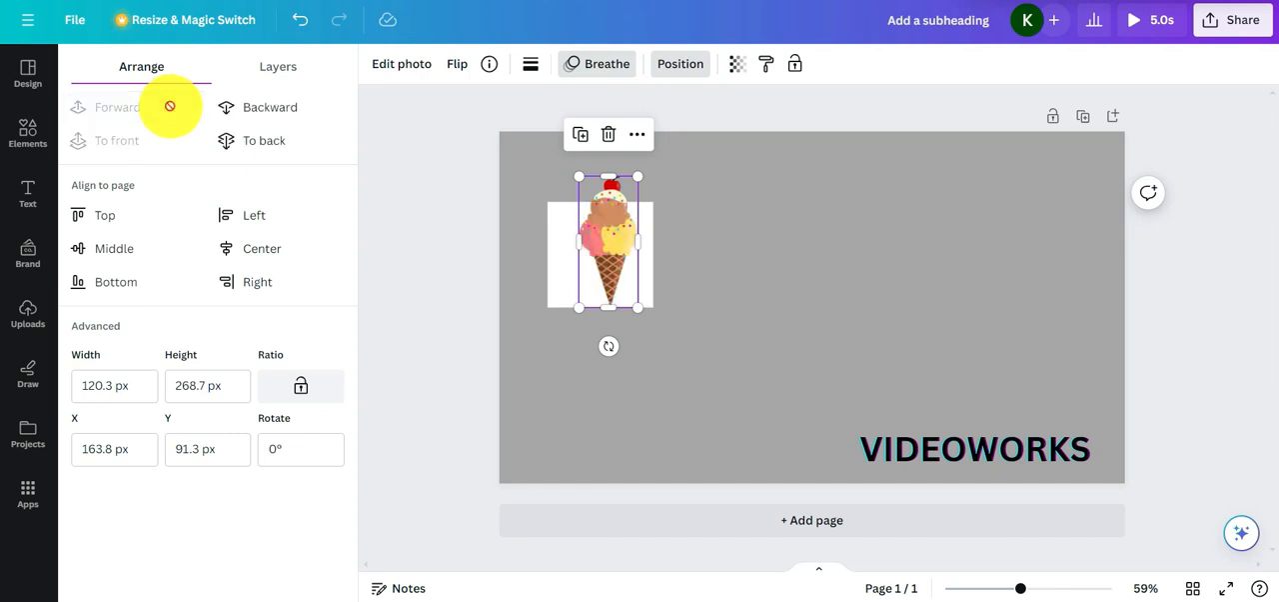
click(236, 150)
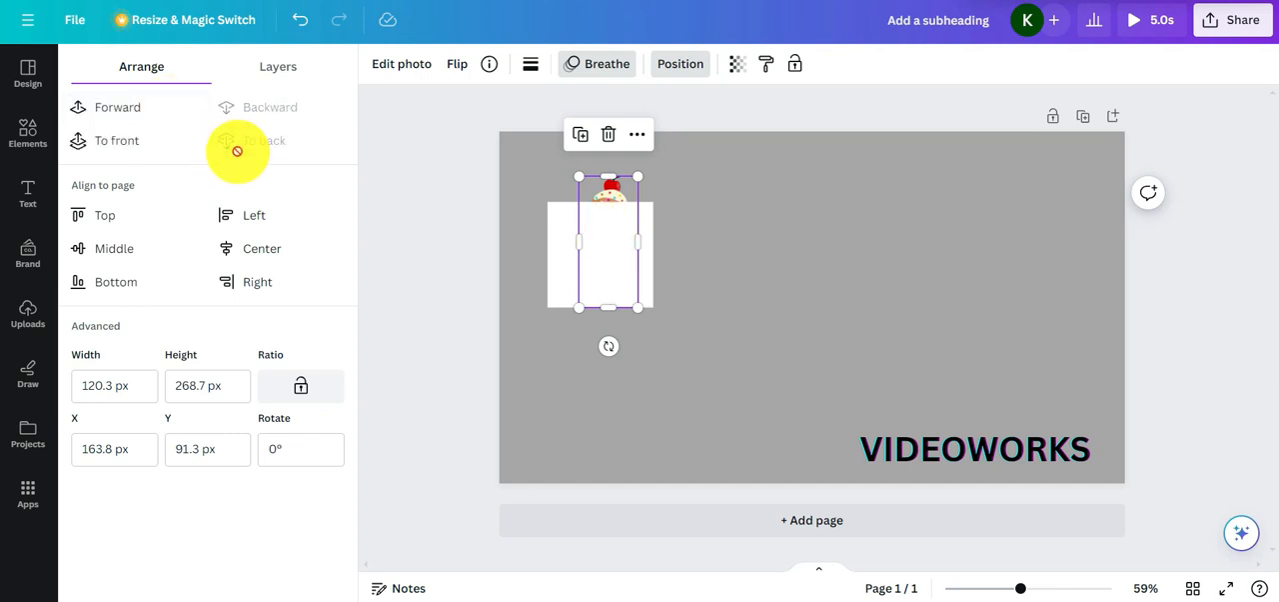
click(140, 110)
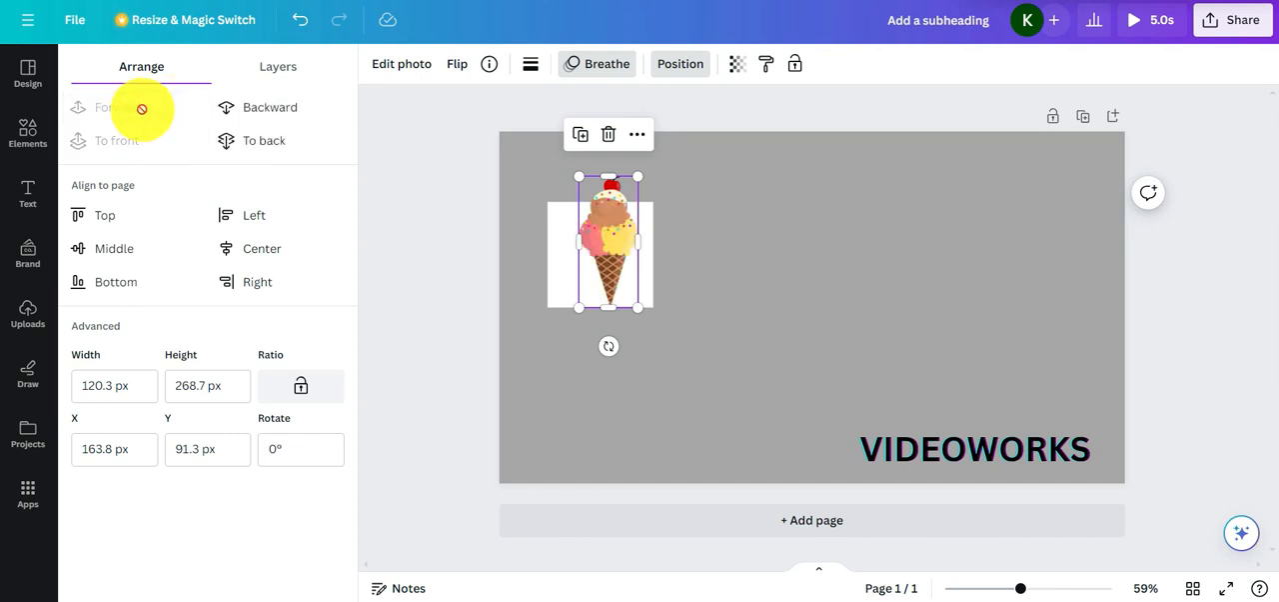
click(237, 150)
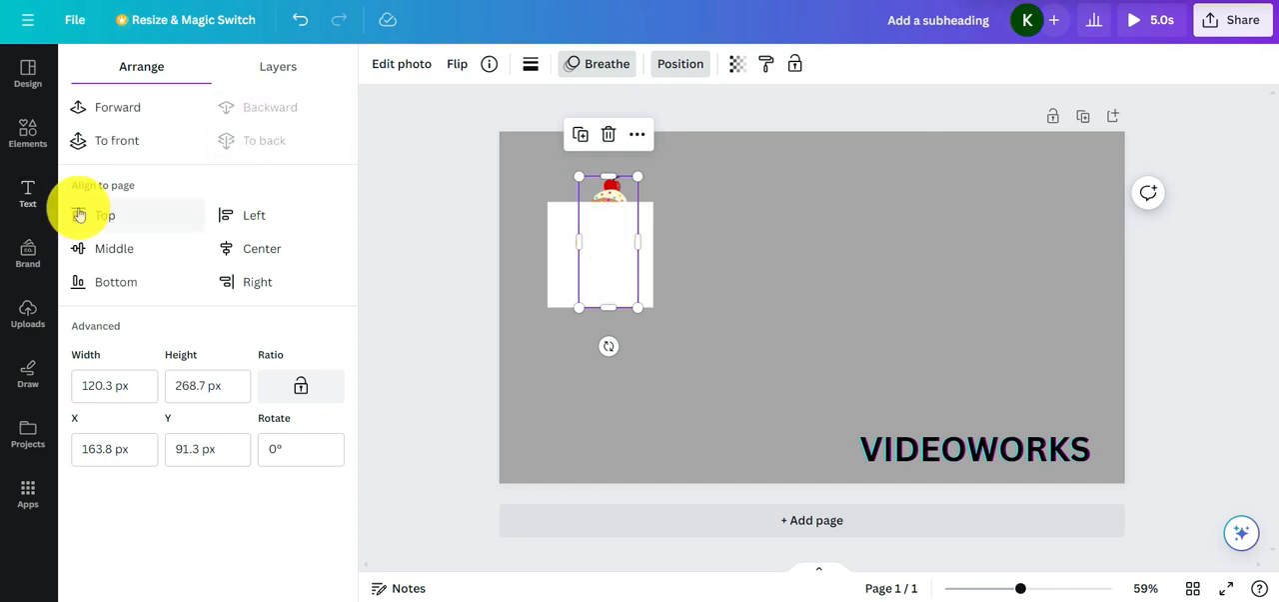
Try the top, left, center, middle, bottom and right page alignments on the ice cream cone, and move it near the page's middle
click(129, 220)
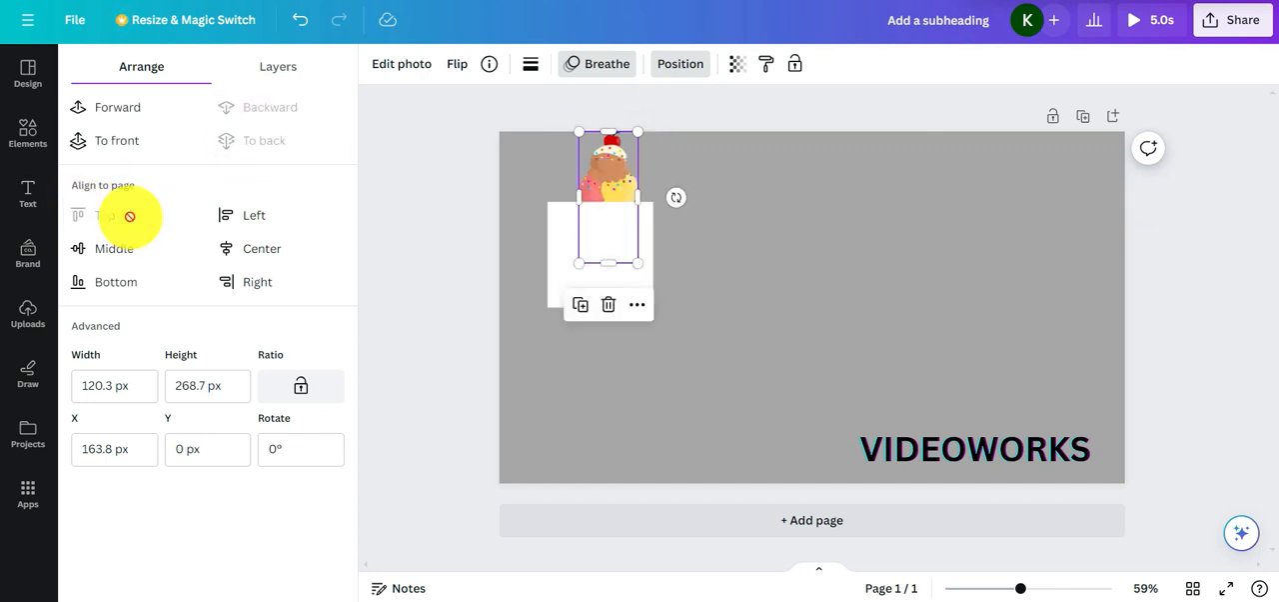
click(254, 218)
click(264, 248)
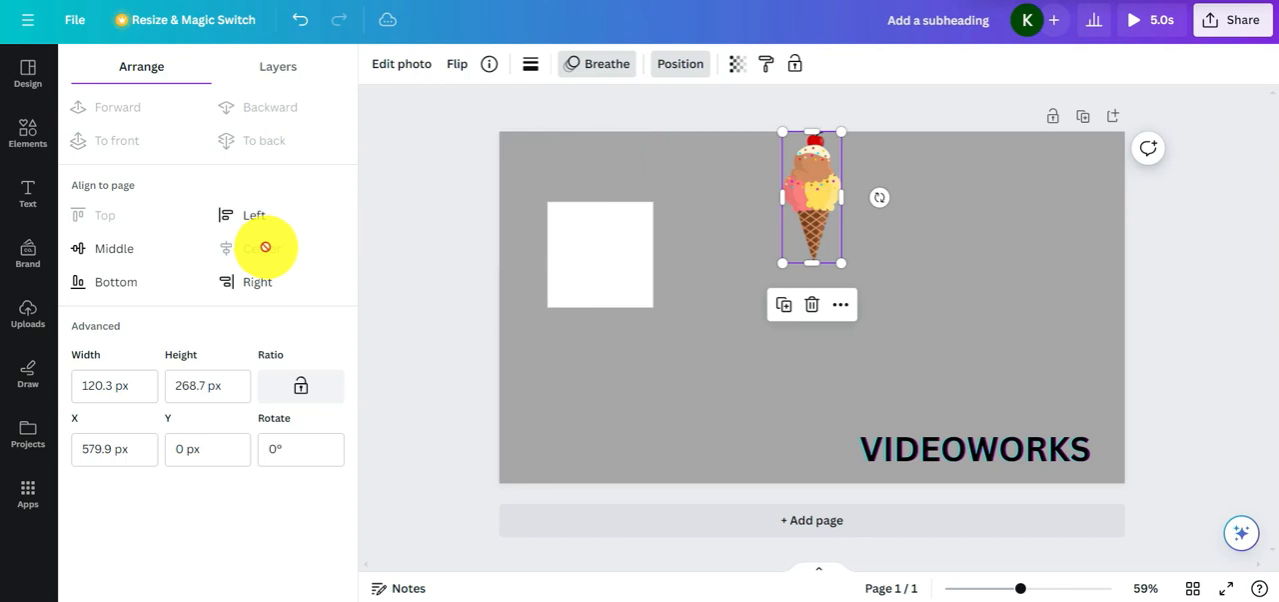
click(115, 248)
click(118, 283)
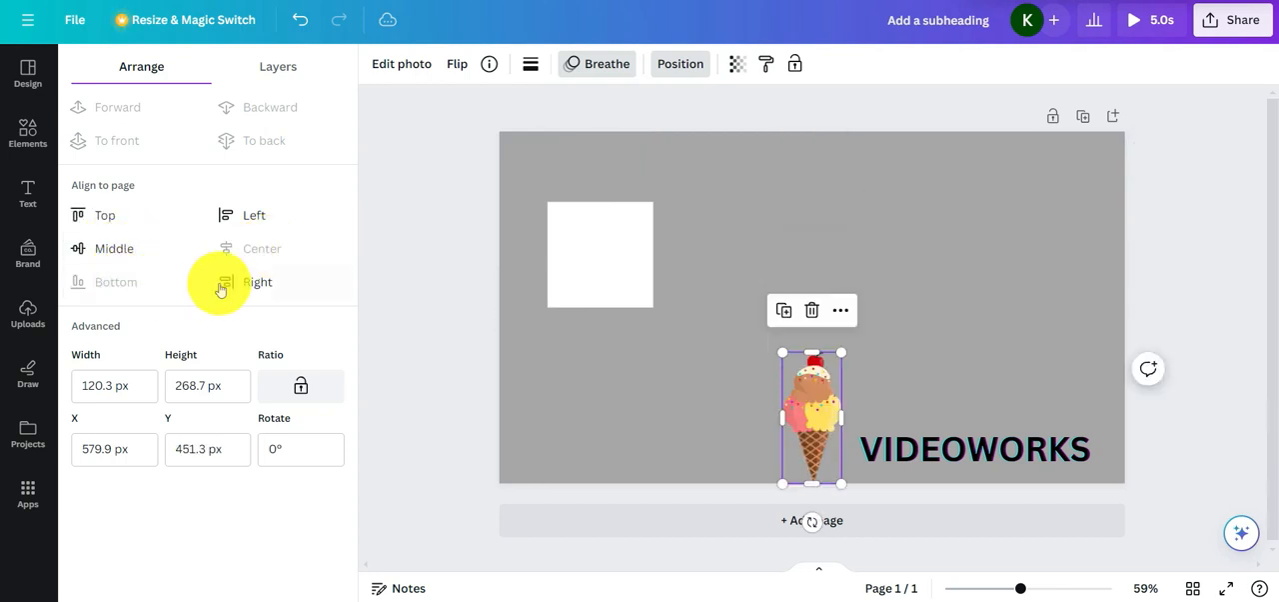
click(245, 283)
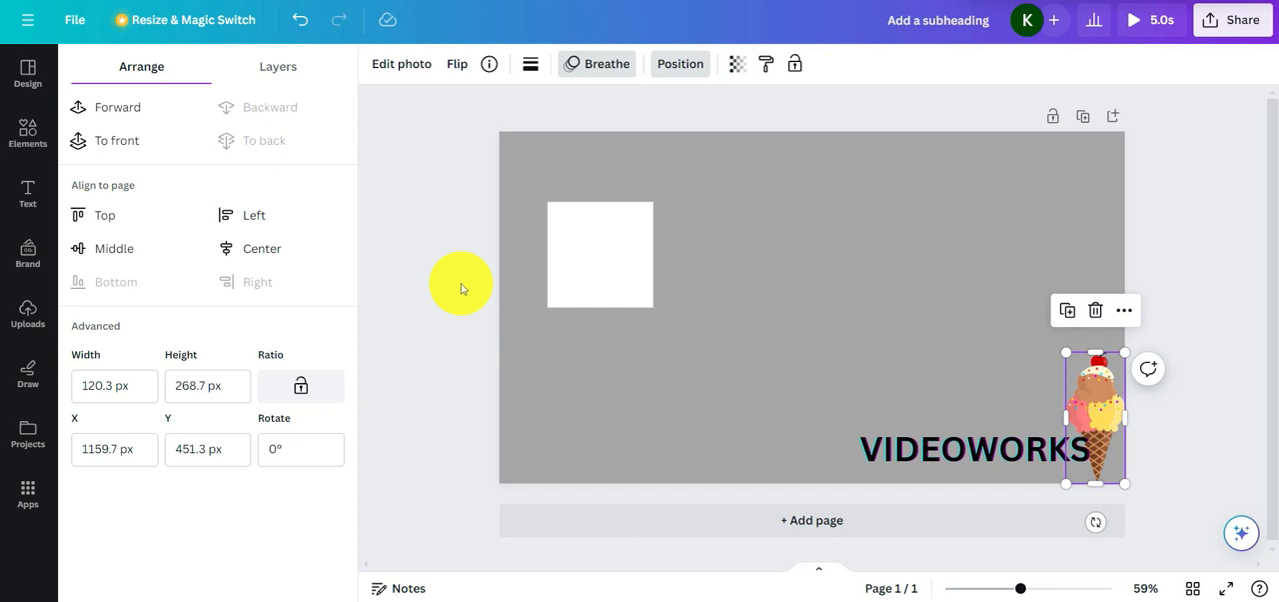
drag(1107, 400, 777, 289)
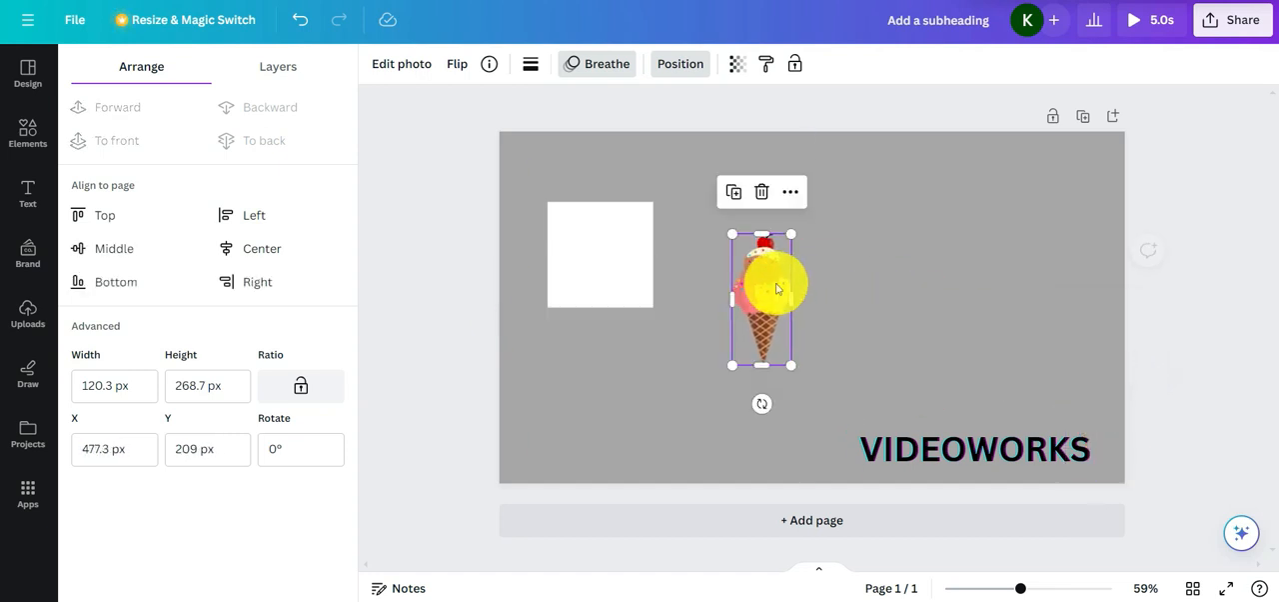